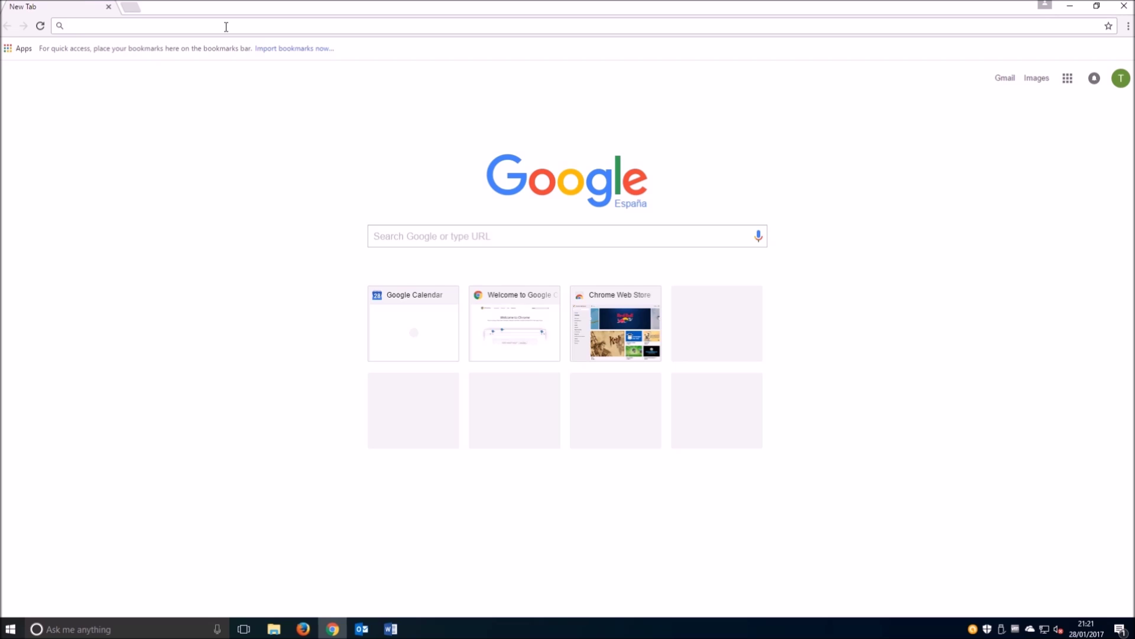
- Load Google Calendar's week view showing the Saturday 1/28 10–11 test entry, then minimize Chrome
text(calend)
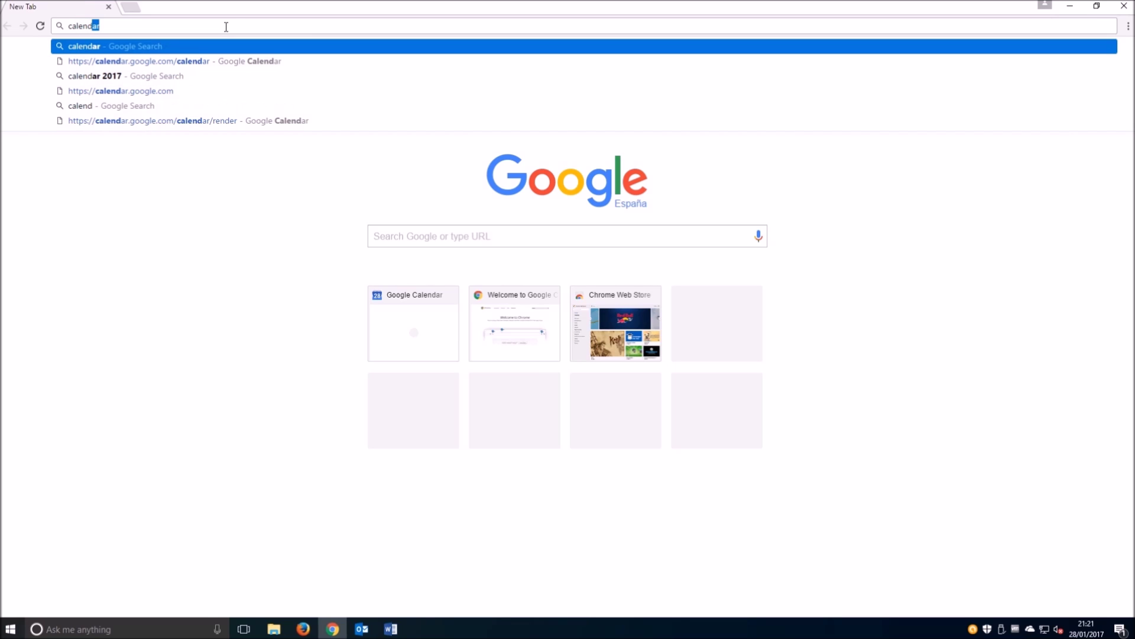
key(Down)
key(Return)
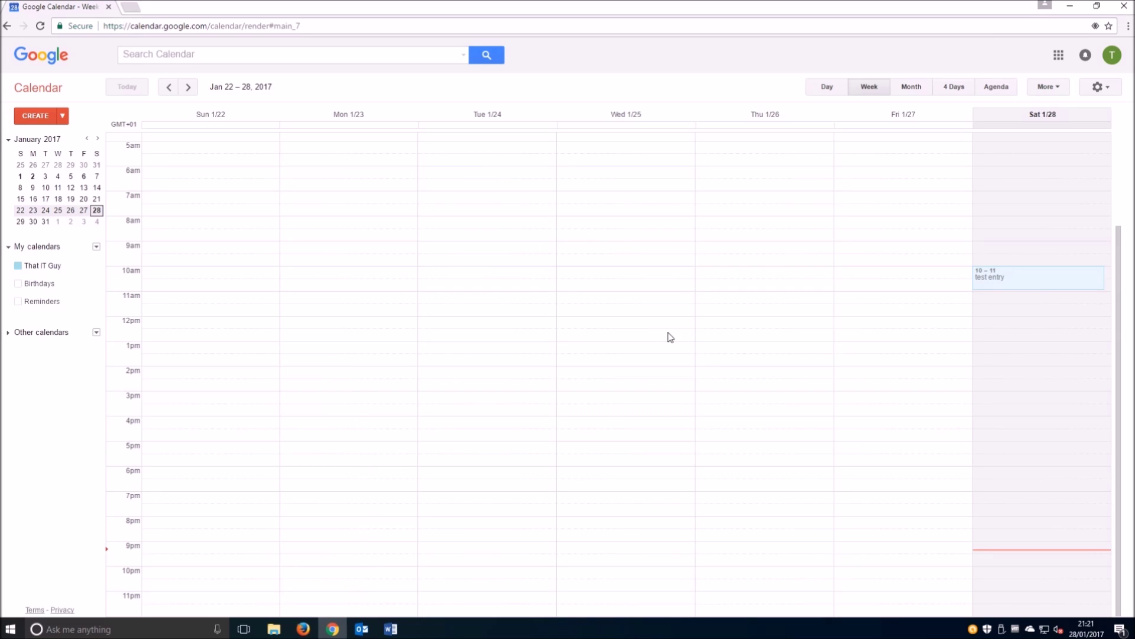
click(1070, 7)
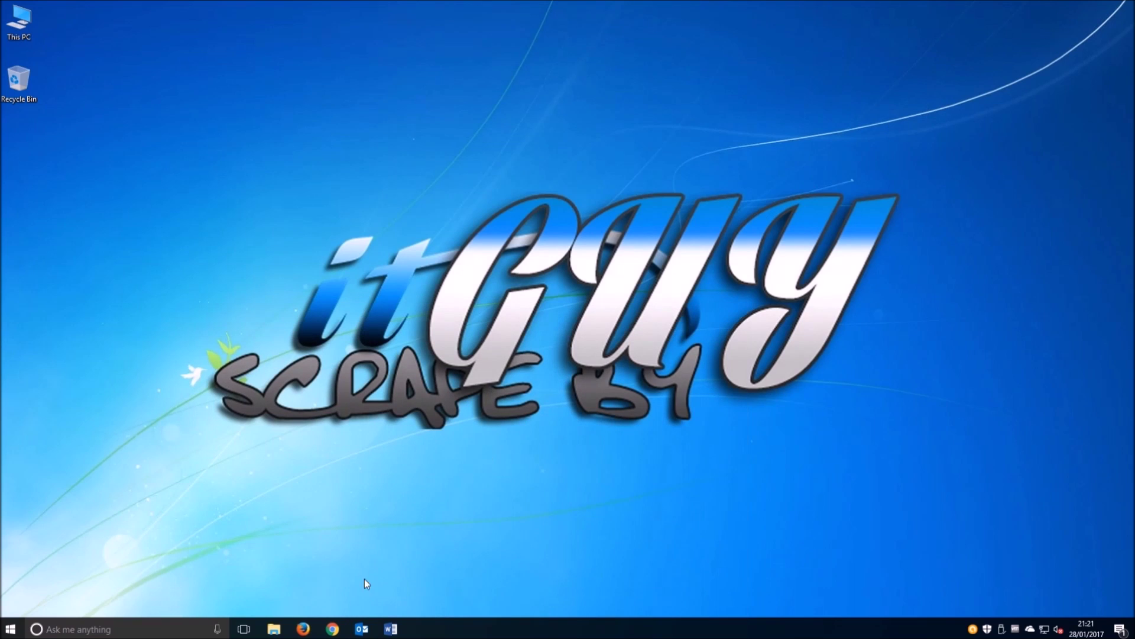
- Start Outlook, view the January 2017 month calendar with no Saturday 28 entry, then close Outlook
click(362, 628)
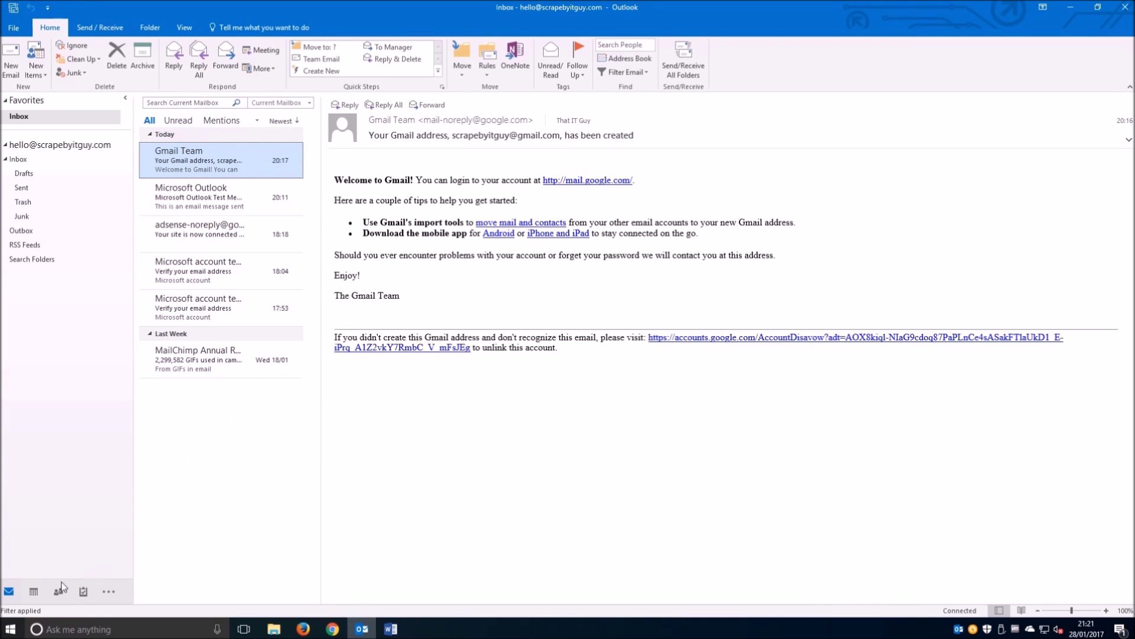
click(33, 593)
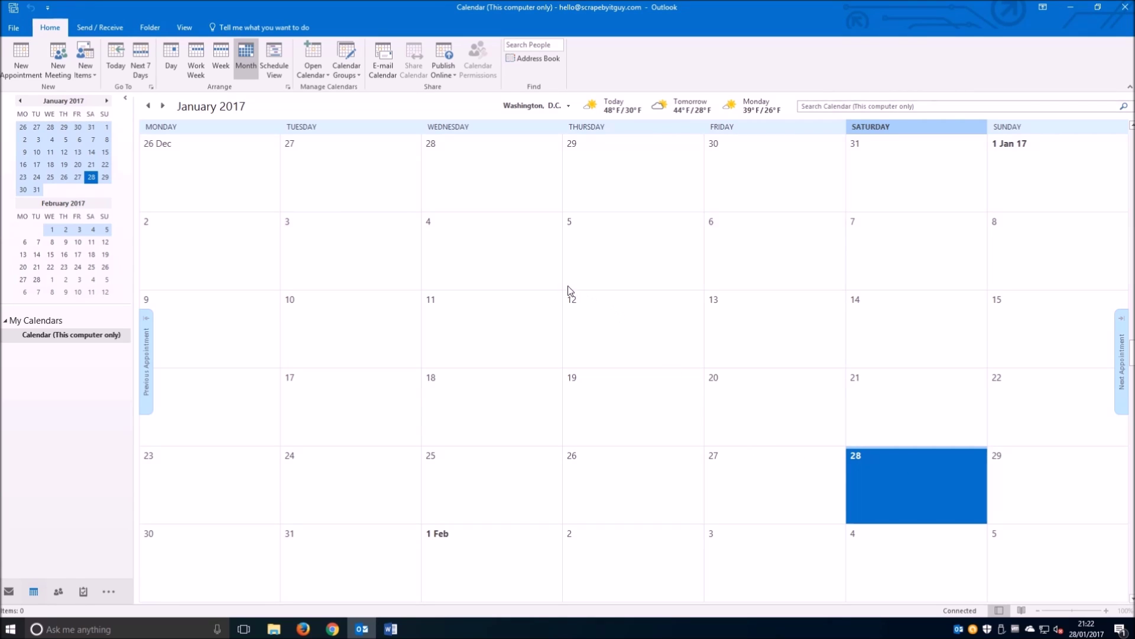
click(1125, 7)
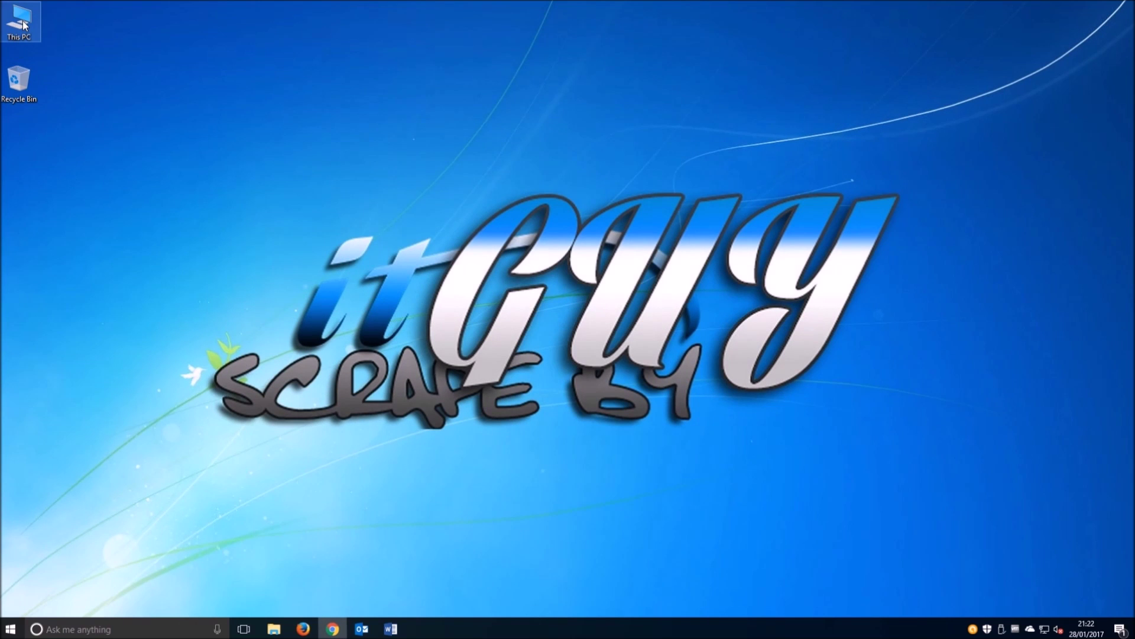
- Open the Outlook_CalDav_Synchronizer_2_14_1 zip from the Downloads folder via This PC
double_click(24, 25)
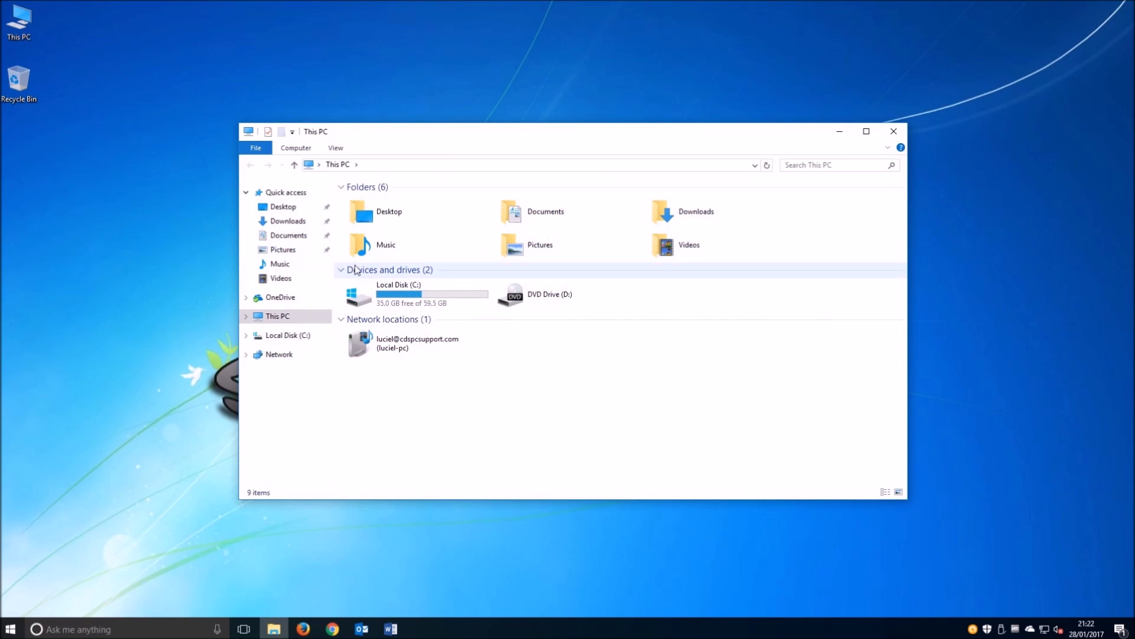
double_click(680, 223)
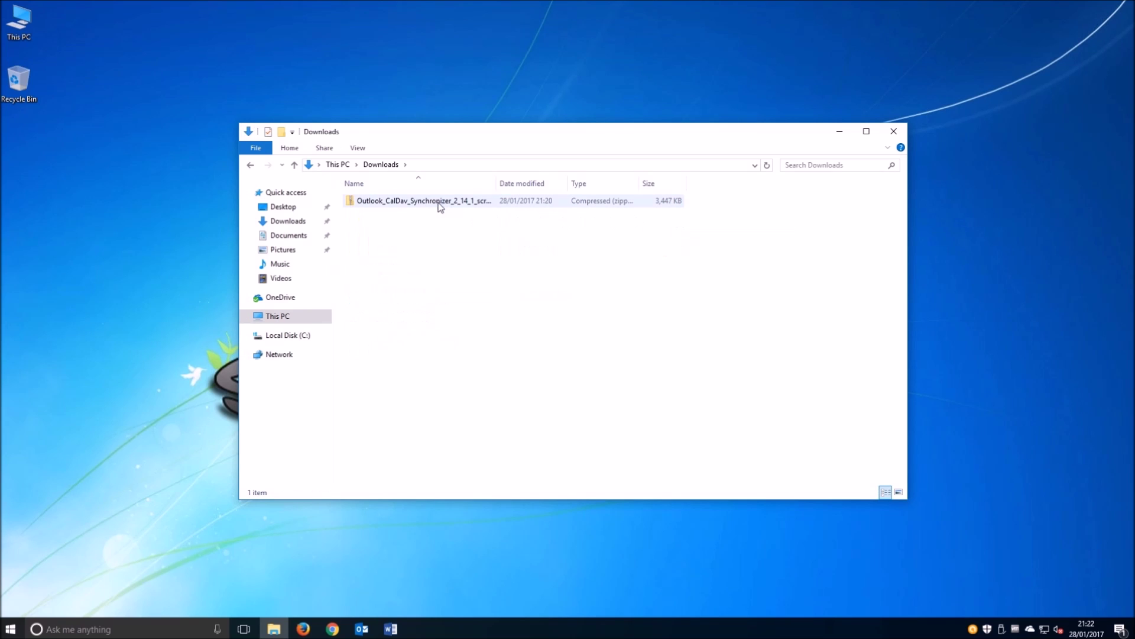
double_click(435, 204)
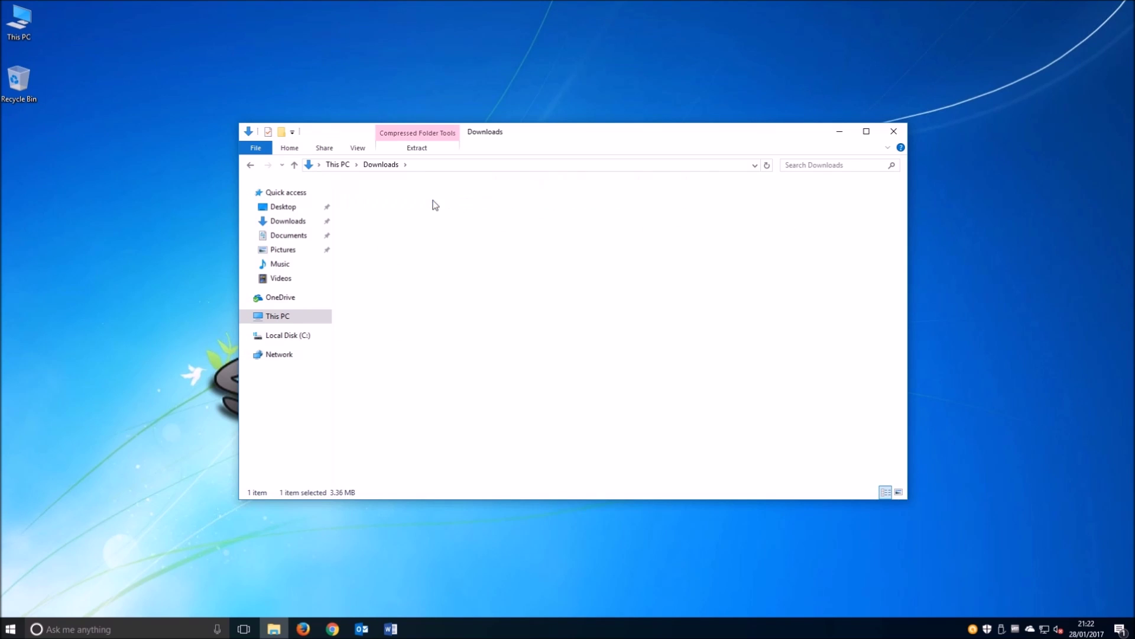
- Install CalDavSynchronizer to C:\Program Files\CalDavSynchronizer\ for just this user, then close the installer and Explorer
click(407, 214)
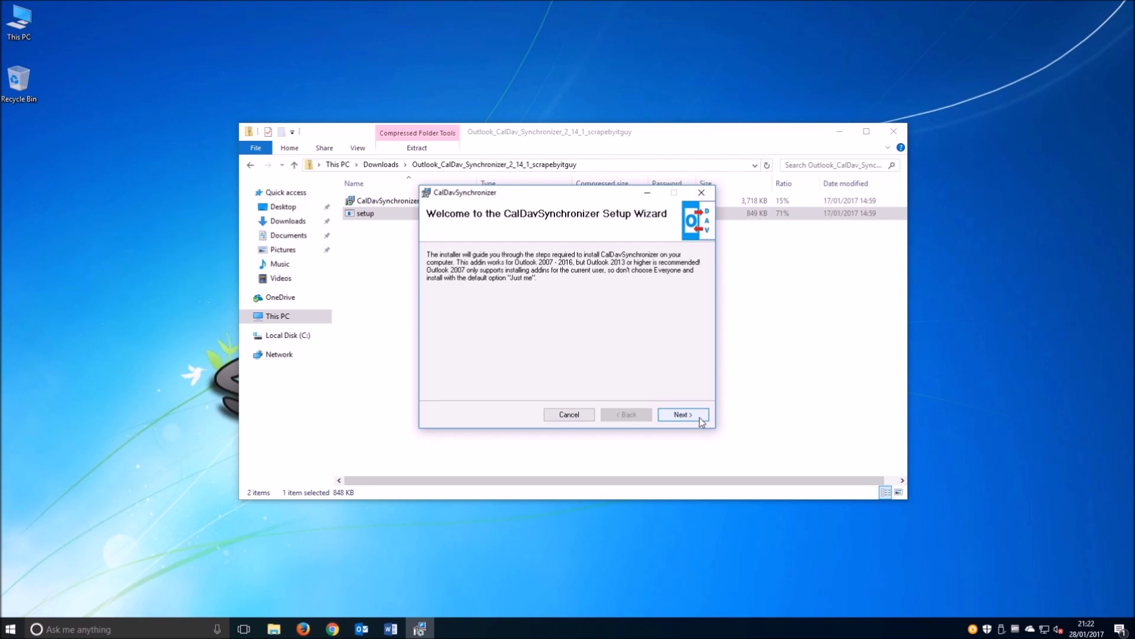
click(698, 416)
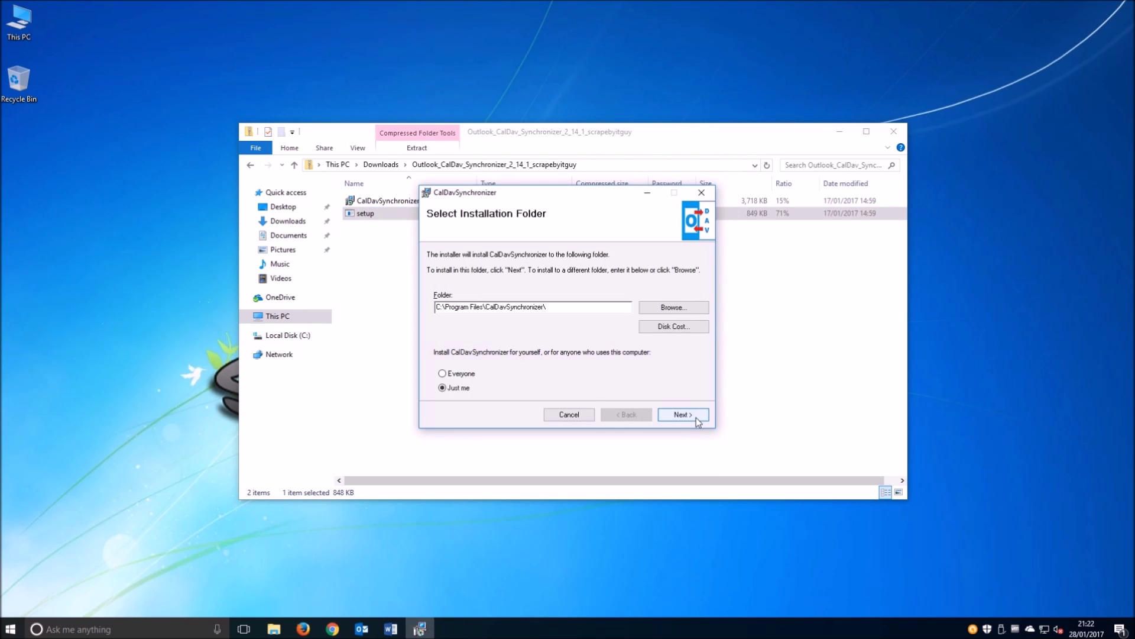
click(695, 414)
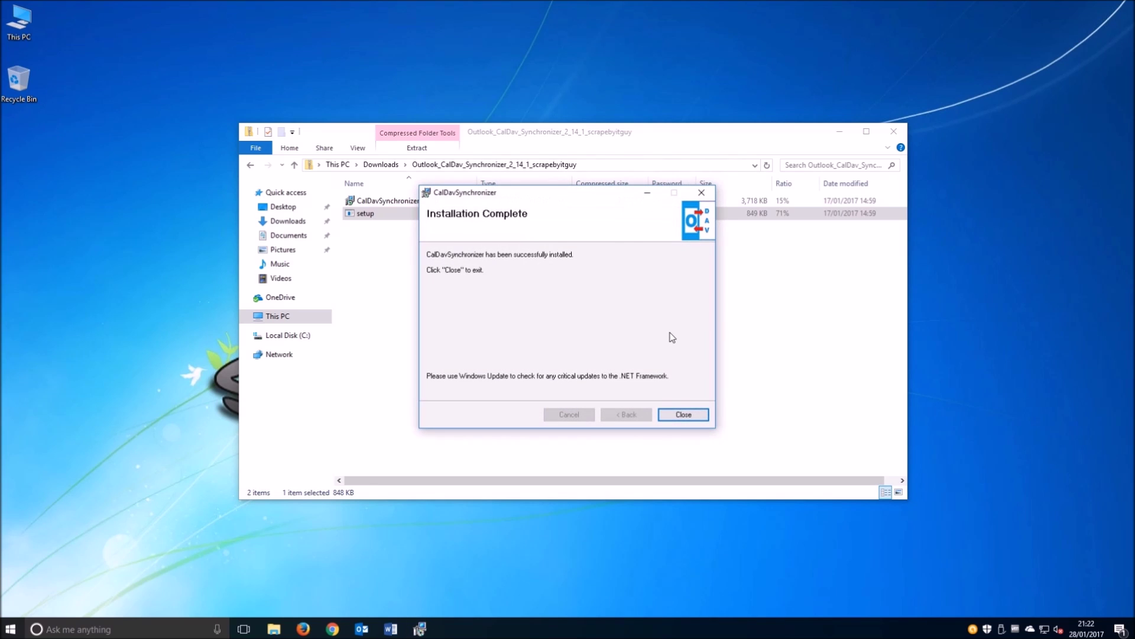
click(684, 414)
click(894, 131)
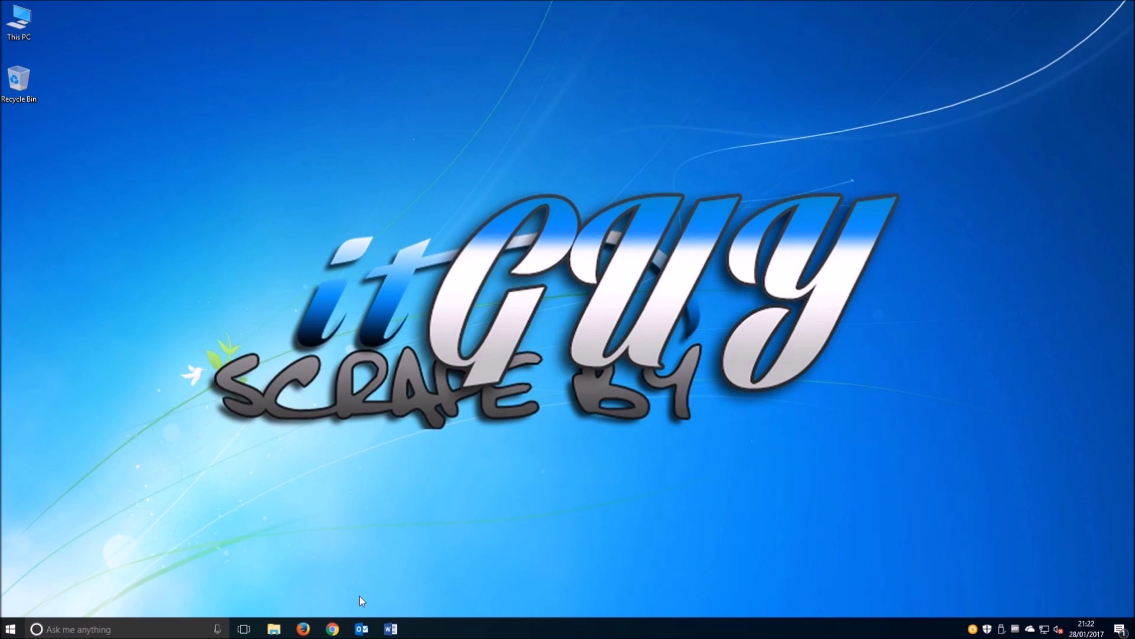
- Relaunch Outlook with the CalDav Synchronizer add-in and show the January 2017 month calendar
click(361, 629)
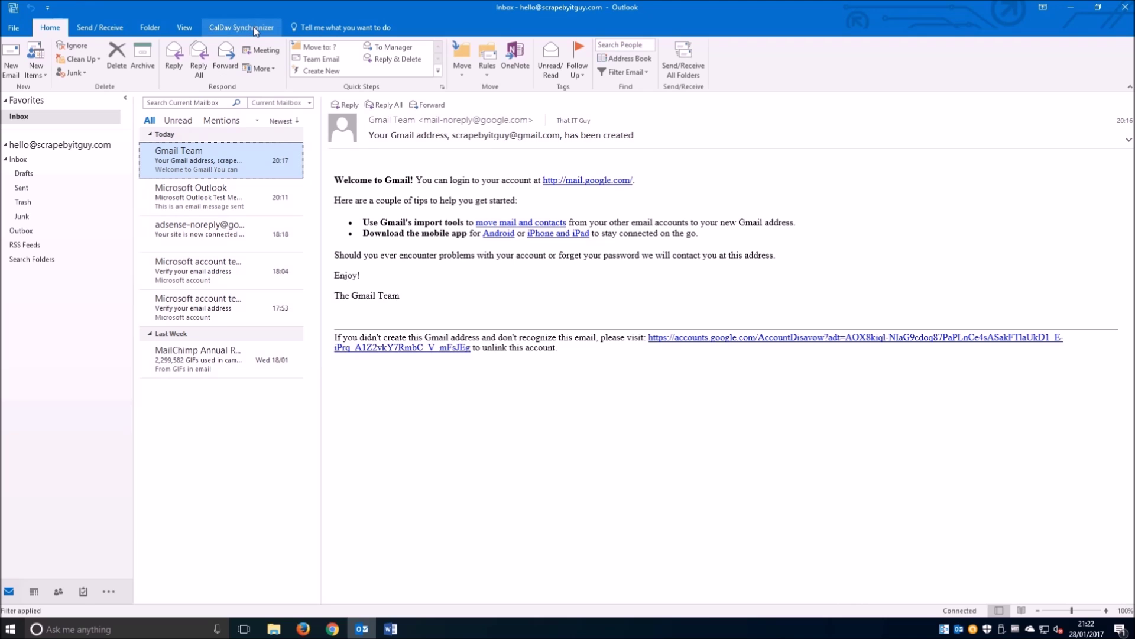
click(32, 592)
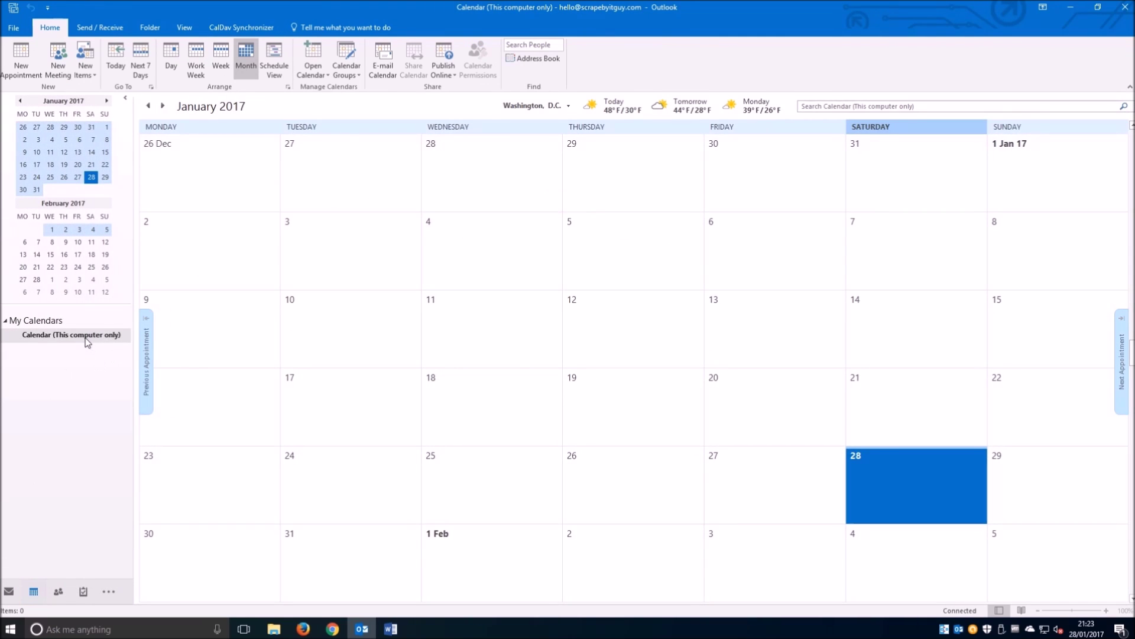
- Create a blank calendar of Calendar Items named 'Scrapebyitguy Google Calendar'
click(329, 83)
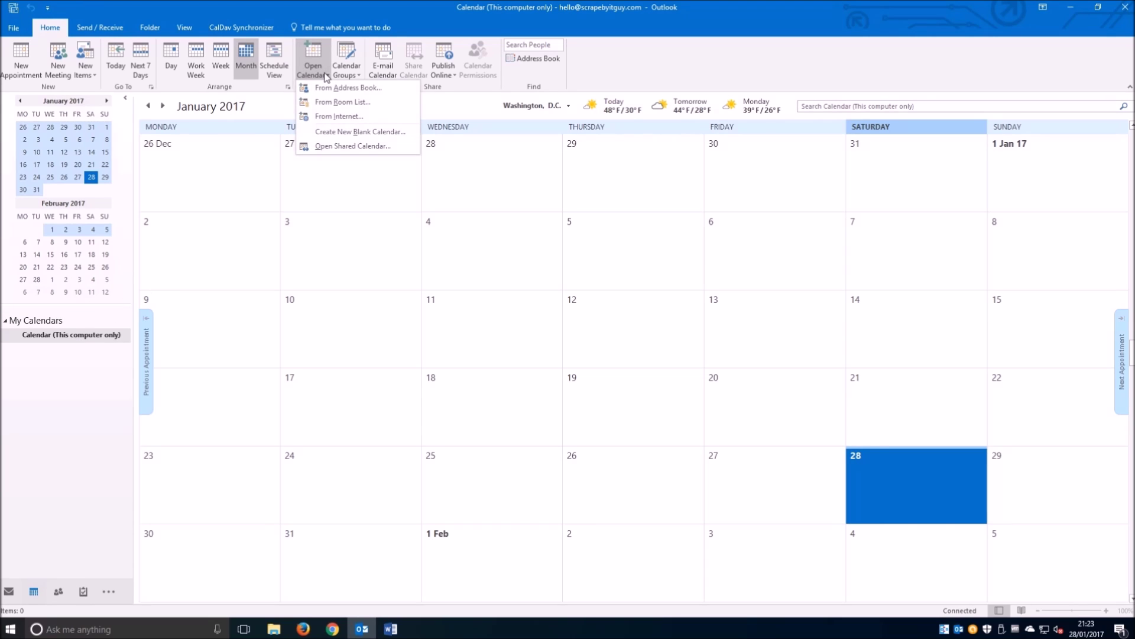
click(355, 136)
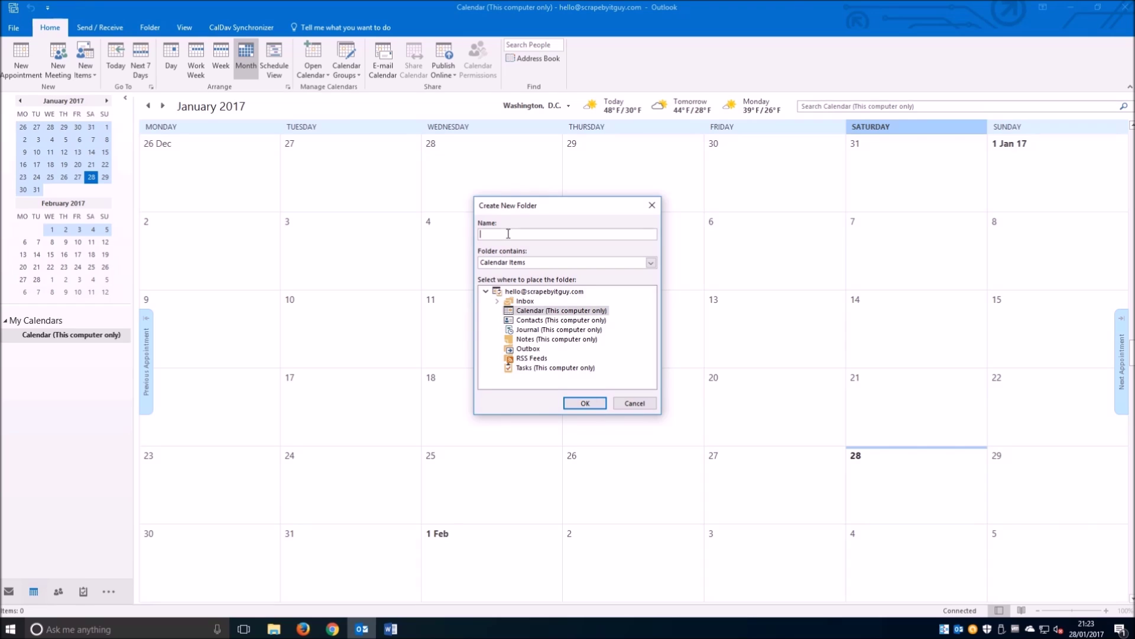
text(Scrapebyitguy Google Calend)
key(BackSpace)
key(BackSpace)
key(BackSpace)
key(BackSpace)
key(BackSpace)
key(BackSpace)
text(Calendar)
click(585, 402)
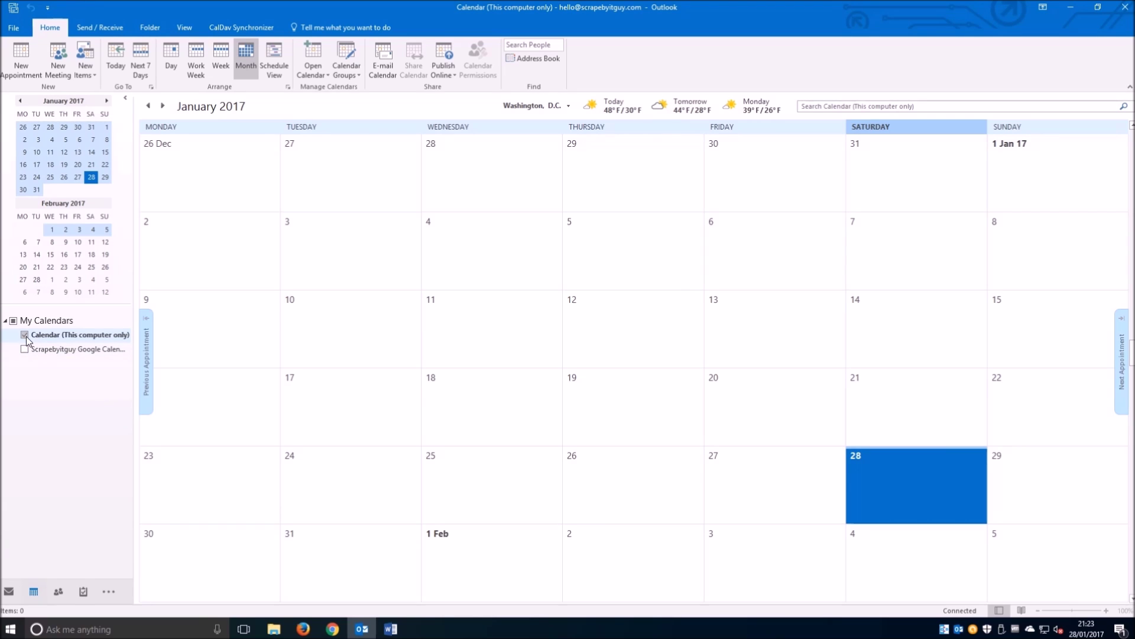
- Display only the Scrapebyitguy Google Calendar, then review and confirm CalDav Synchronizer's General Options
click(53, 351)
click(25, 335)
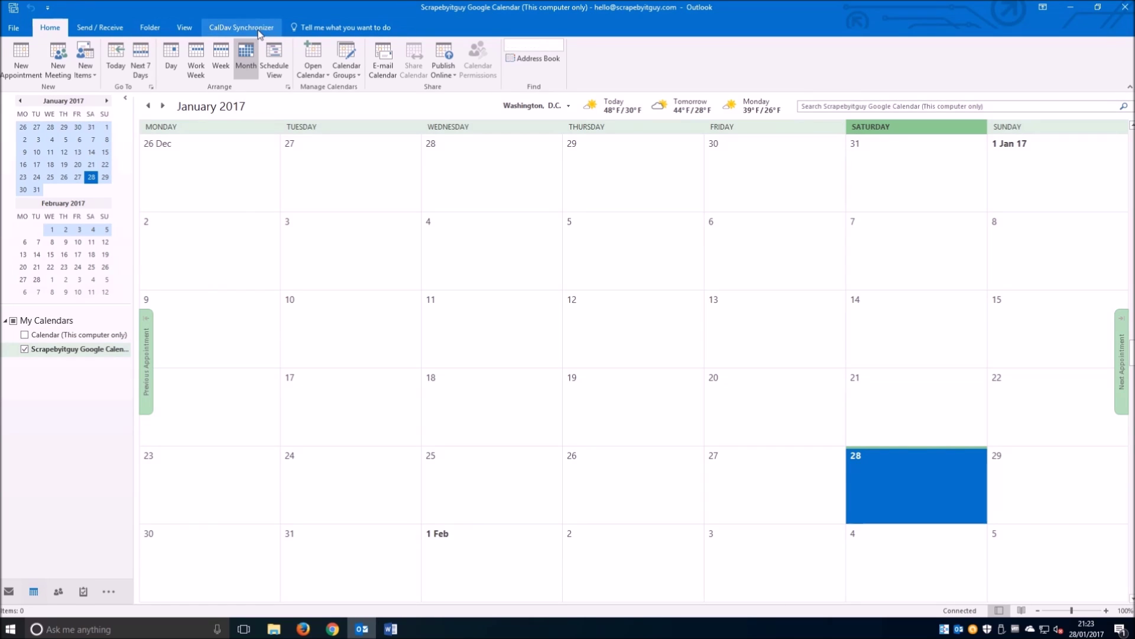
click(259, 33)
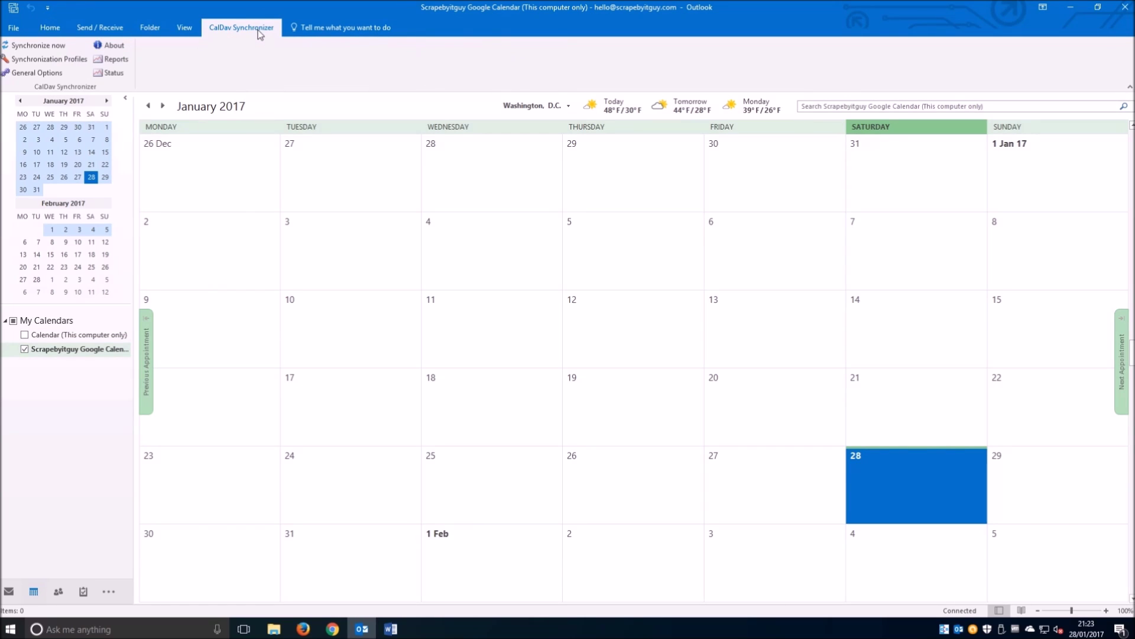
click(49, 74)
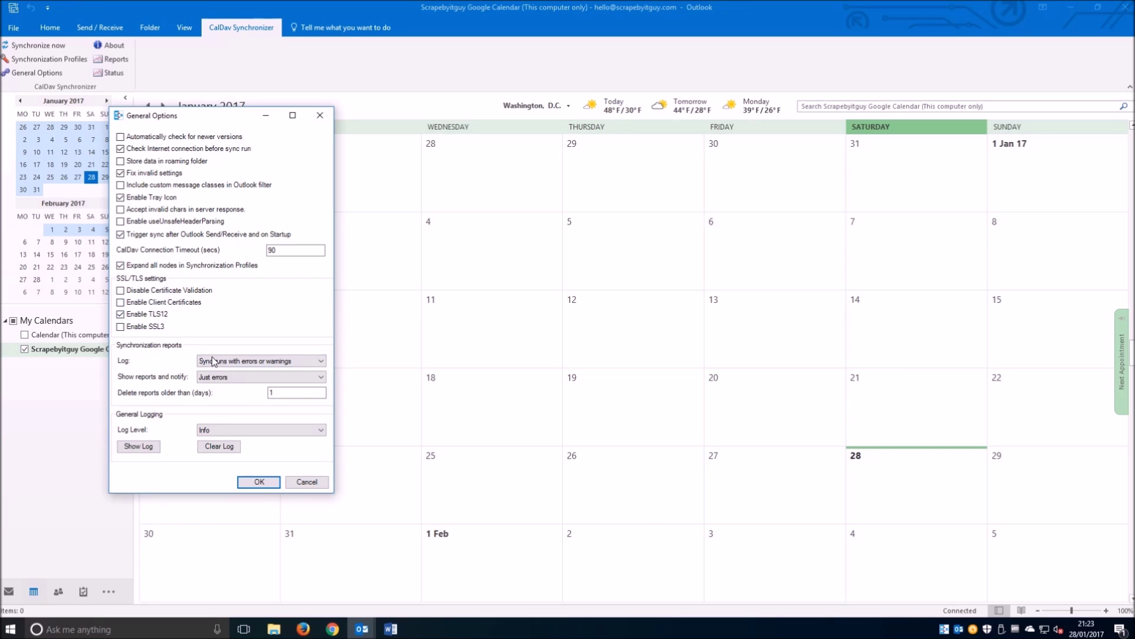
click(260, 483)
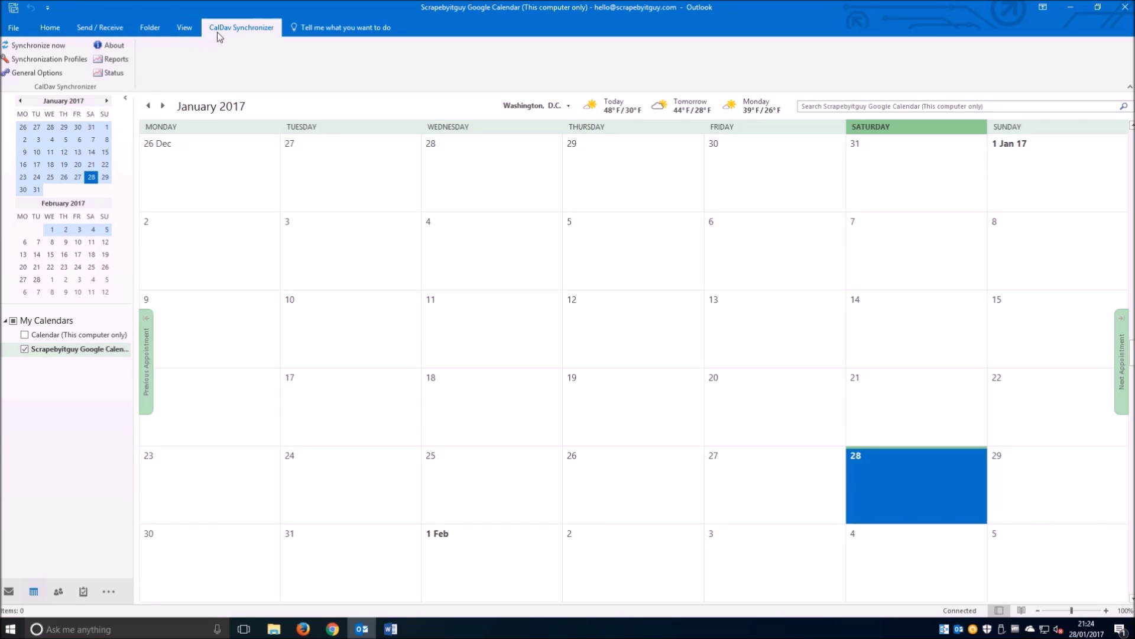
- Add a new Google-type sync profile and name it 'ScrapeByITGuy Google Calend'
click(68, 65)
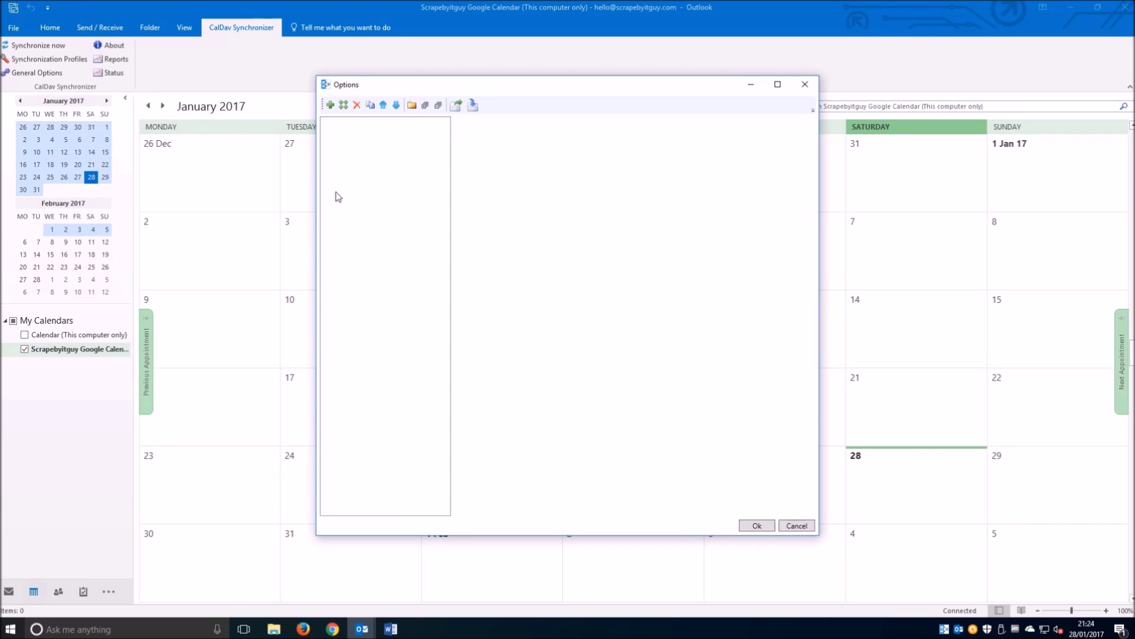
click(330, 105)
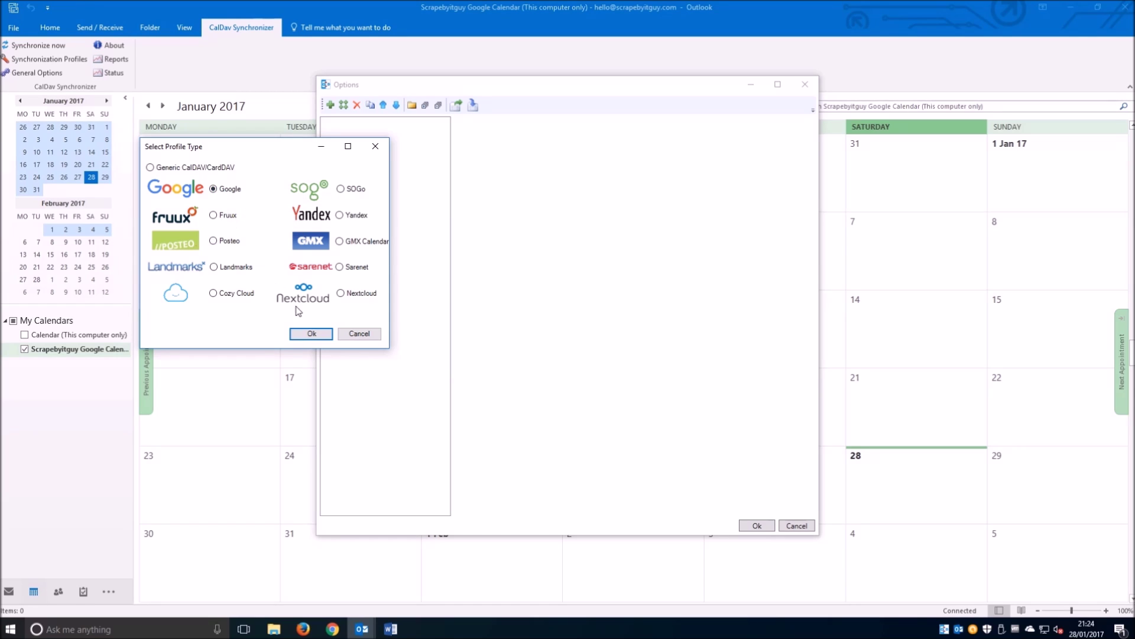
click(311, 334)
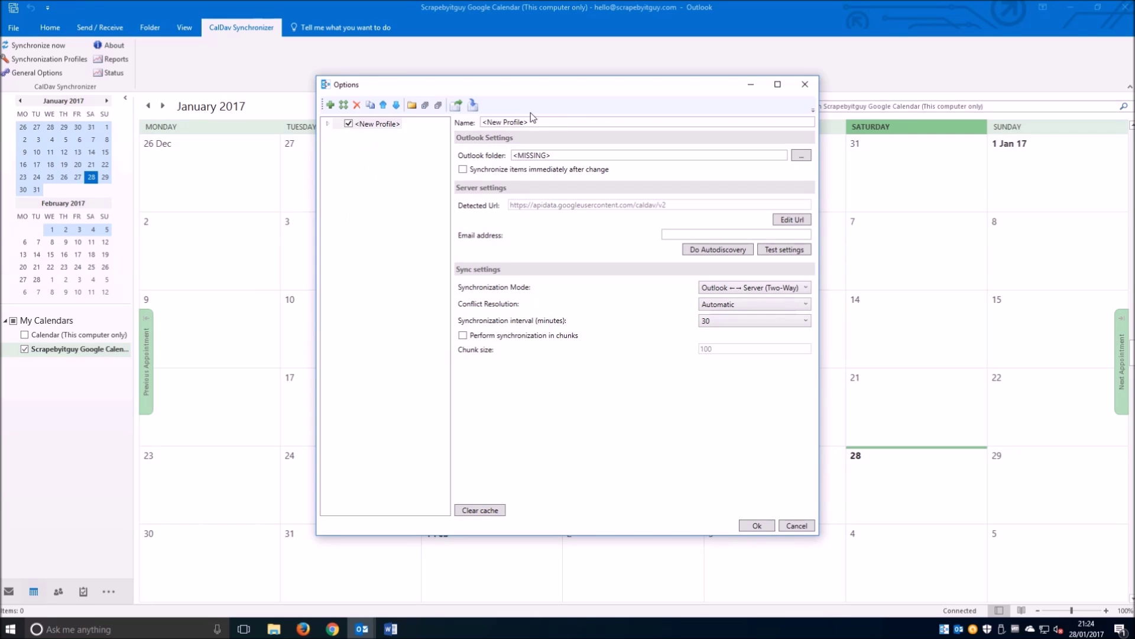
drag(531, 121, 417, 129)
text(ScrapeBy)
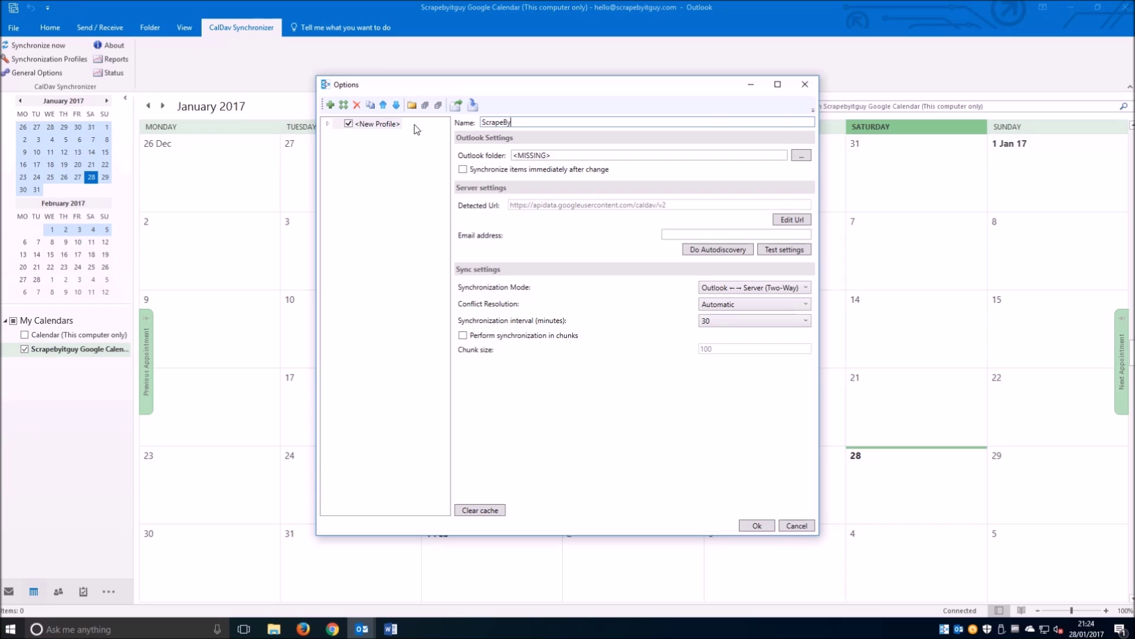
text(ITGuy Google Calendar)
- Target the Scrapebyitguy Google Calendar folder, sync immediately after changes, enter the Google account e-mail, and test settings
click(801, 155)
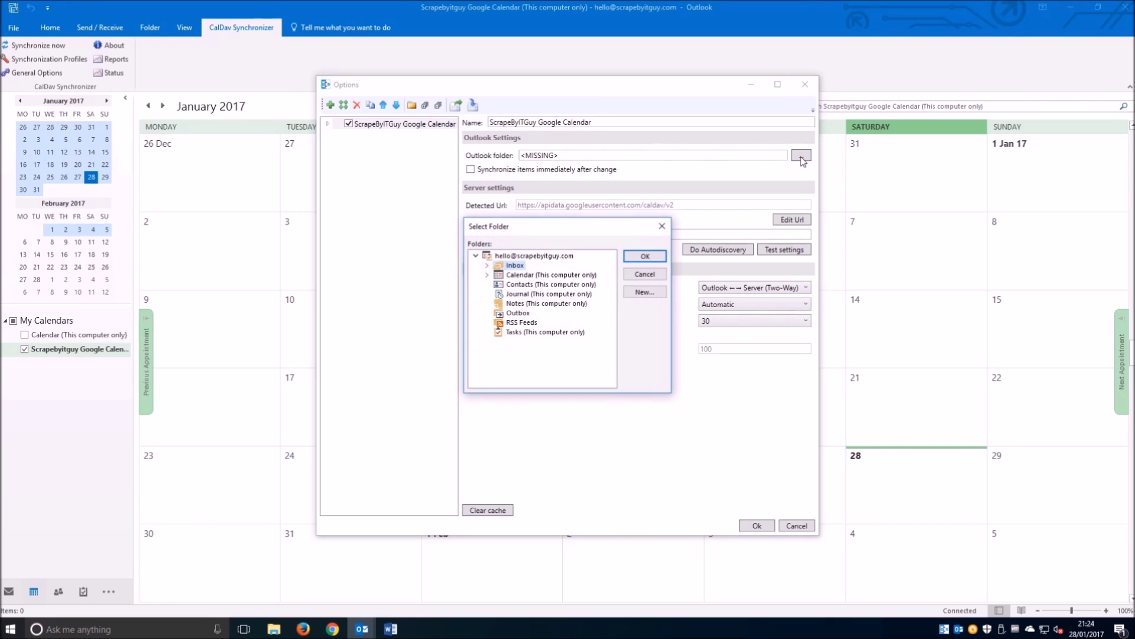
click(488, 275)
click(532, 286)
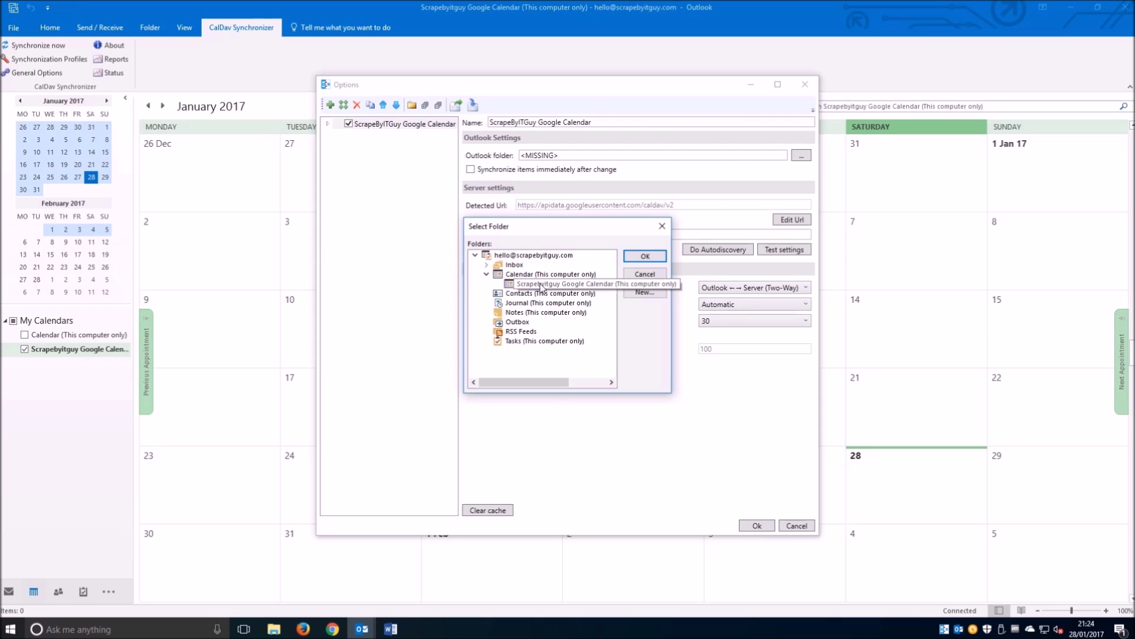
click(658, 258)
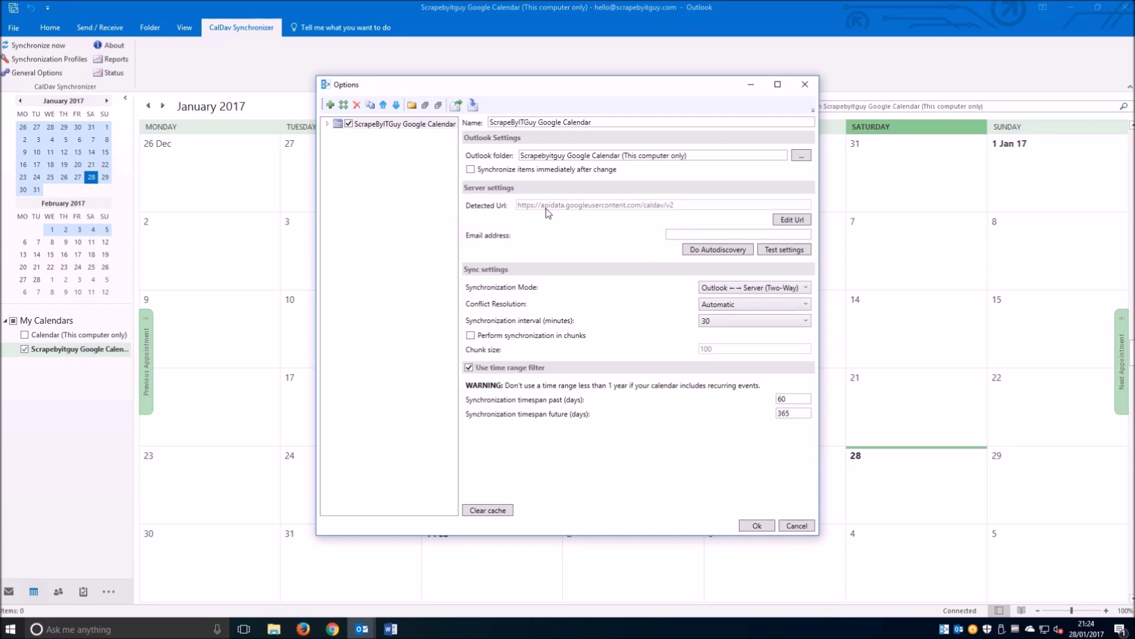
mouse_move(475, 175)
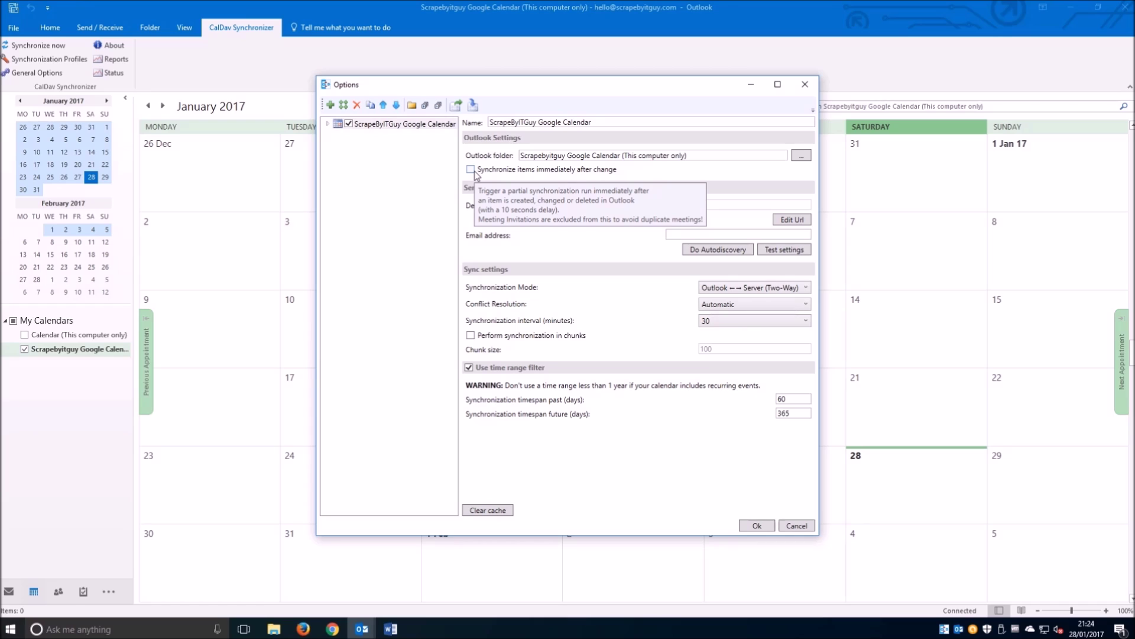
click(472, 172)
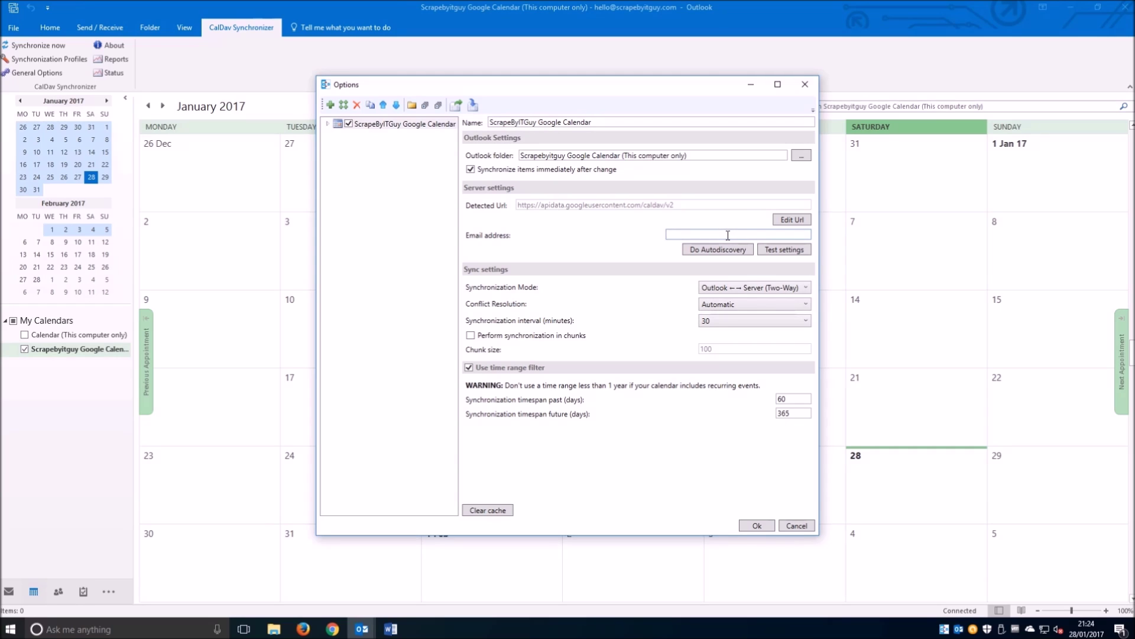
click(775, 250)
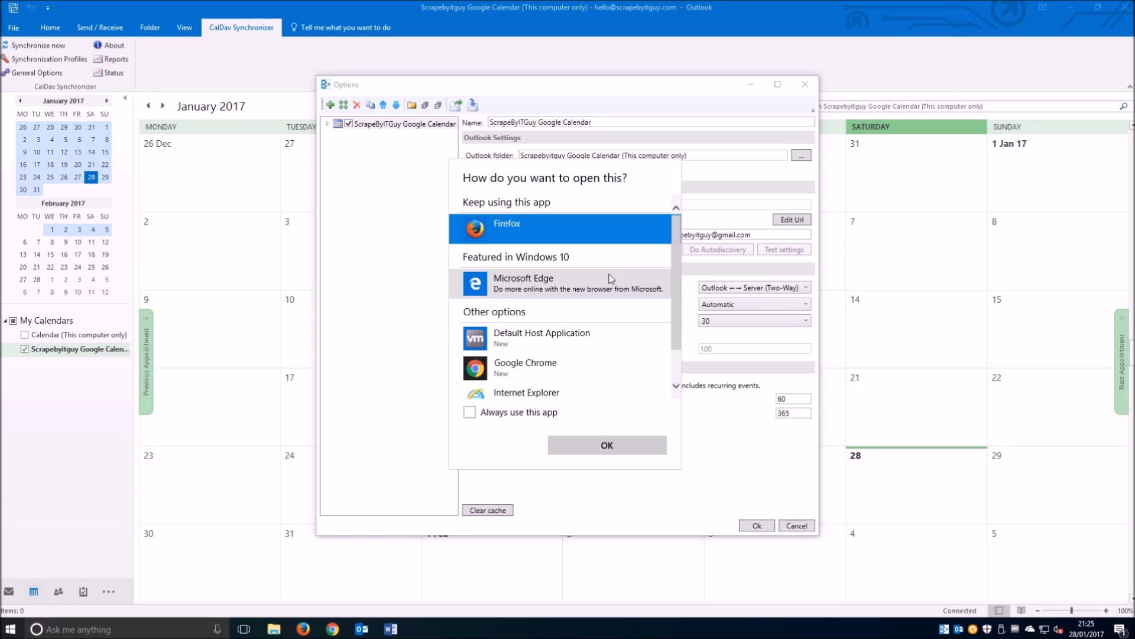
- Authorize the connection in Google Chrome, set as the default, then close the confirmation tab and minimize Chrome
click(527, 377)
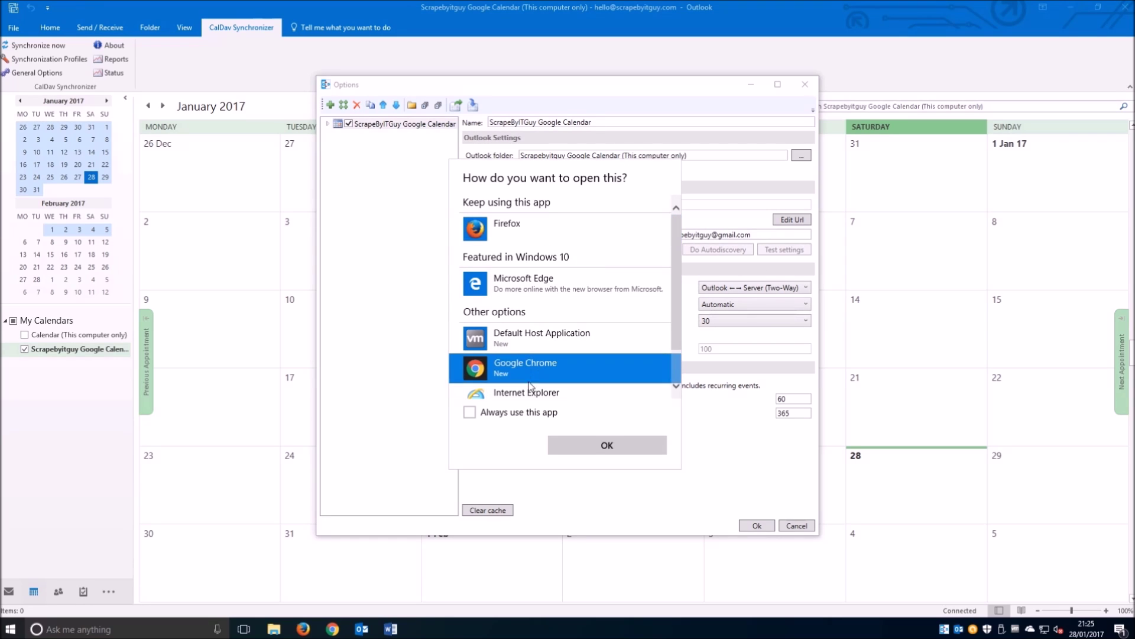
click(544, 414)
click(598, 447)
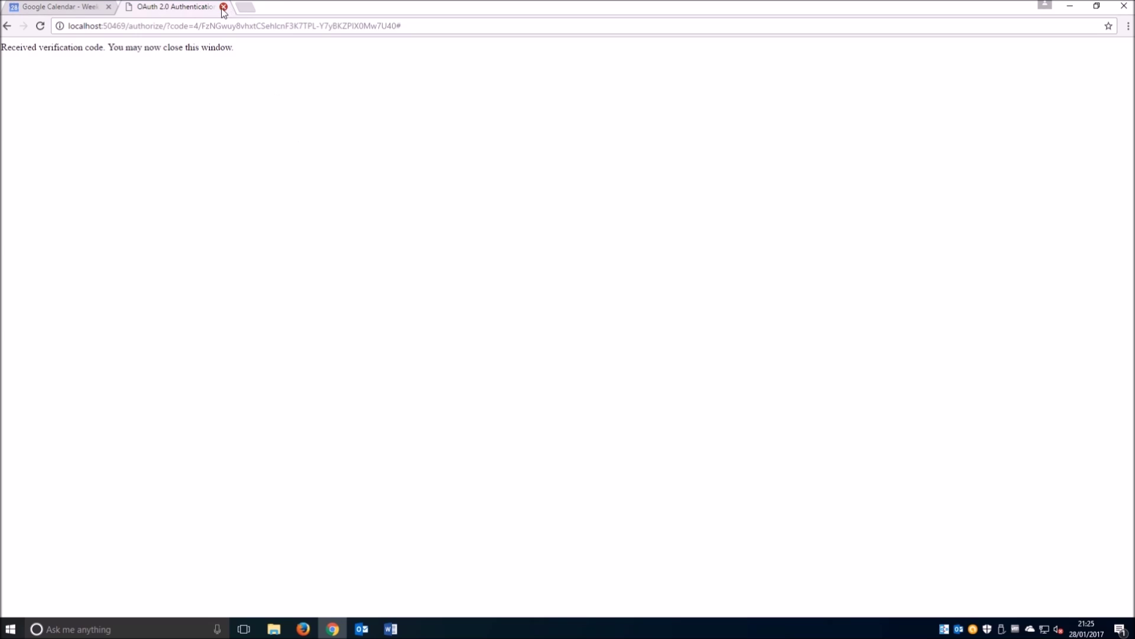
click(223, 6)
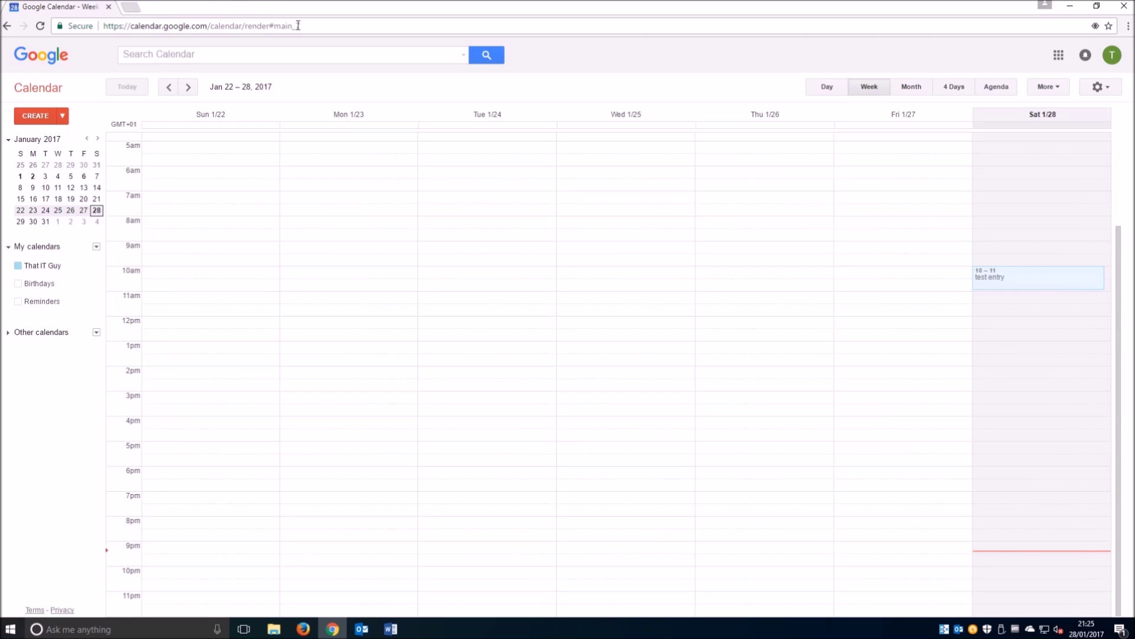
click(1071, 7)
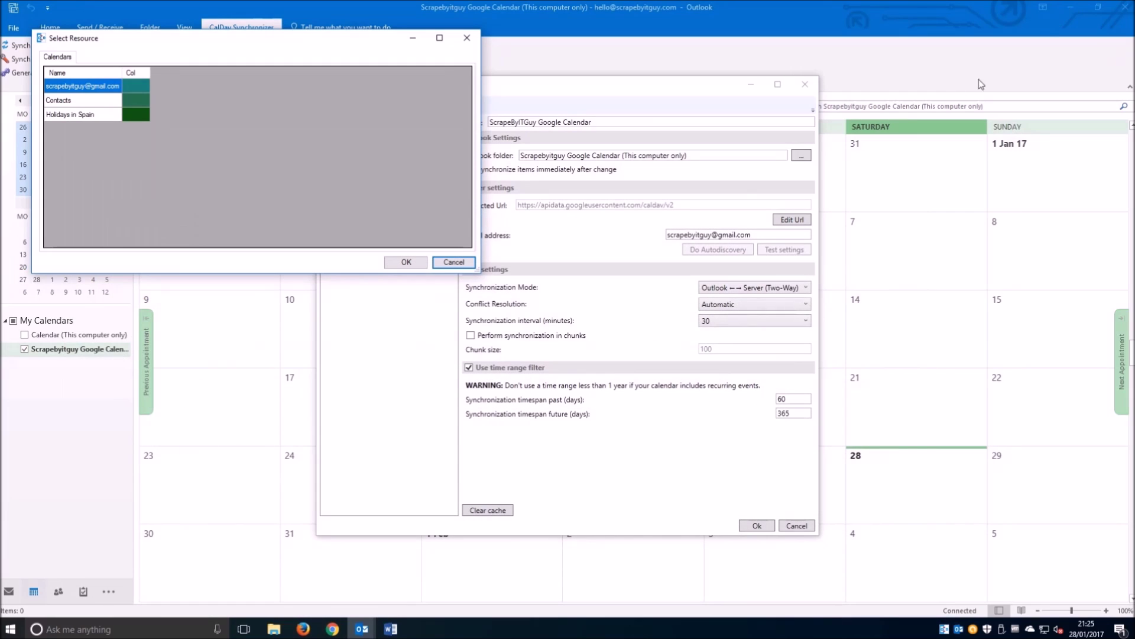
- Select the Google account's main calendar and acknowledge the successful connection test
click(74, 87)
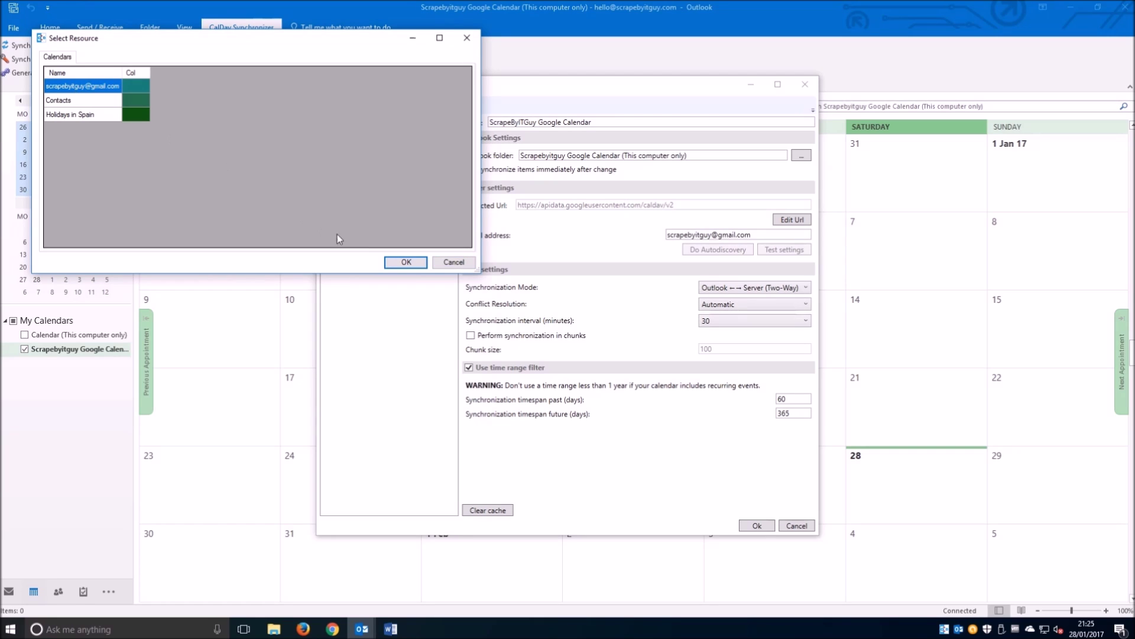
click(406, 262)
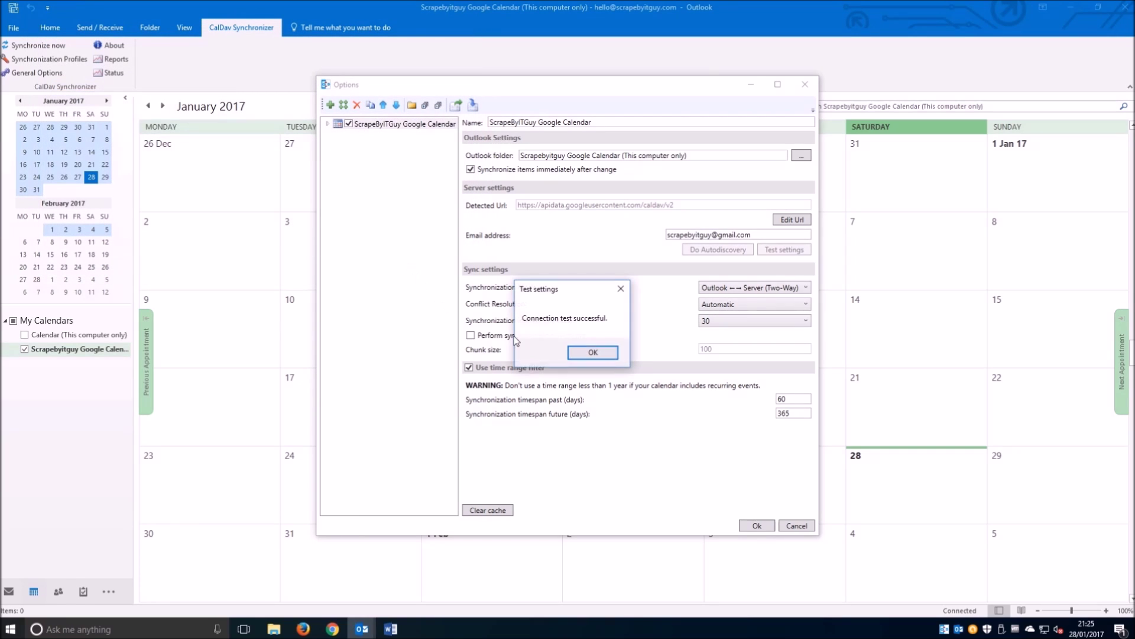
click(593, 353)
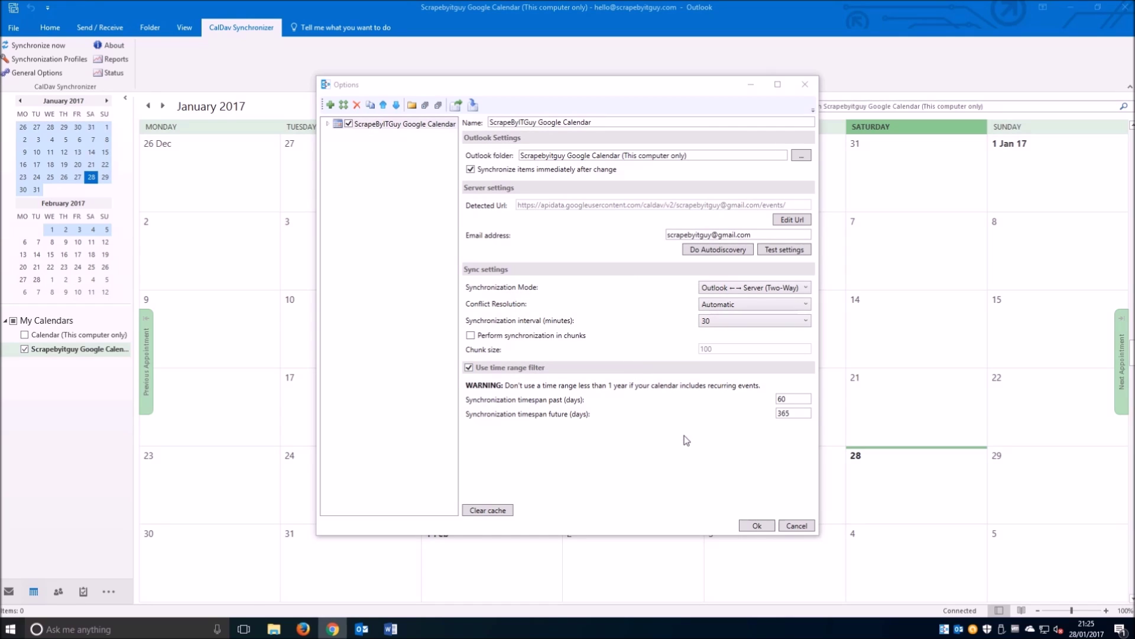
- Set a 5-minute synchronization interval, save the profile, and synchronize with Google now
click(733, 322)
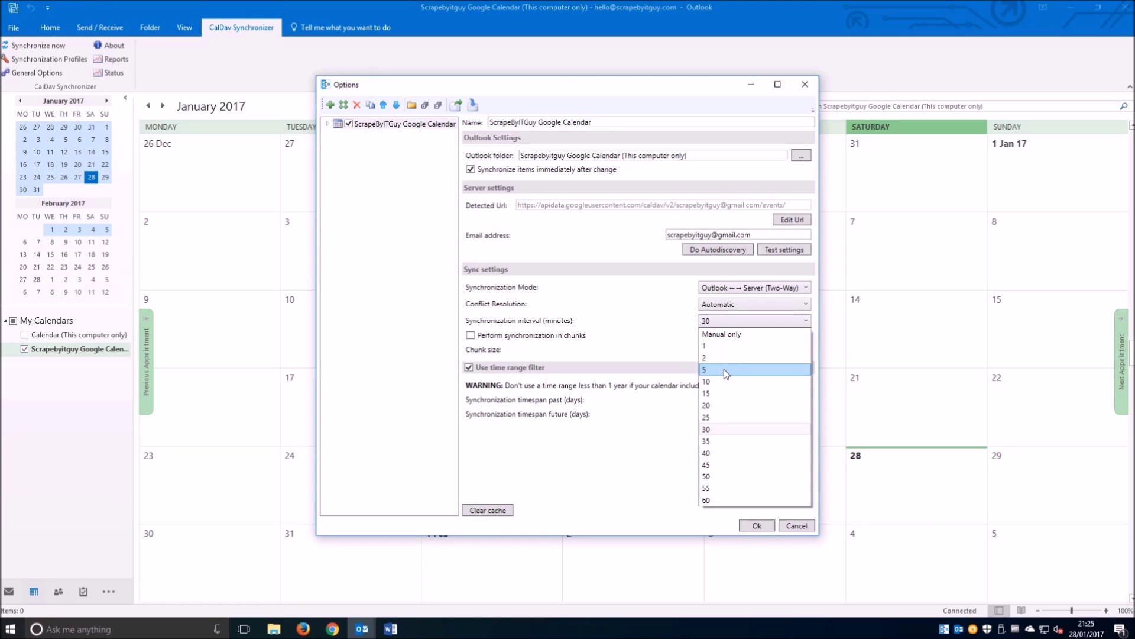
click(724, 369)
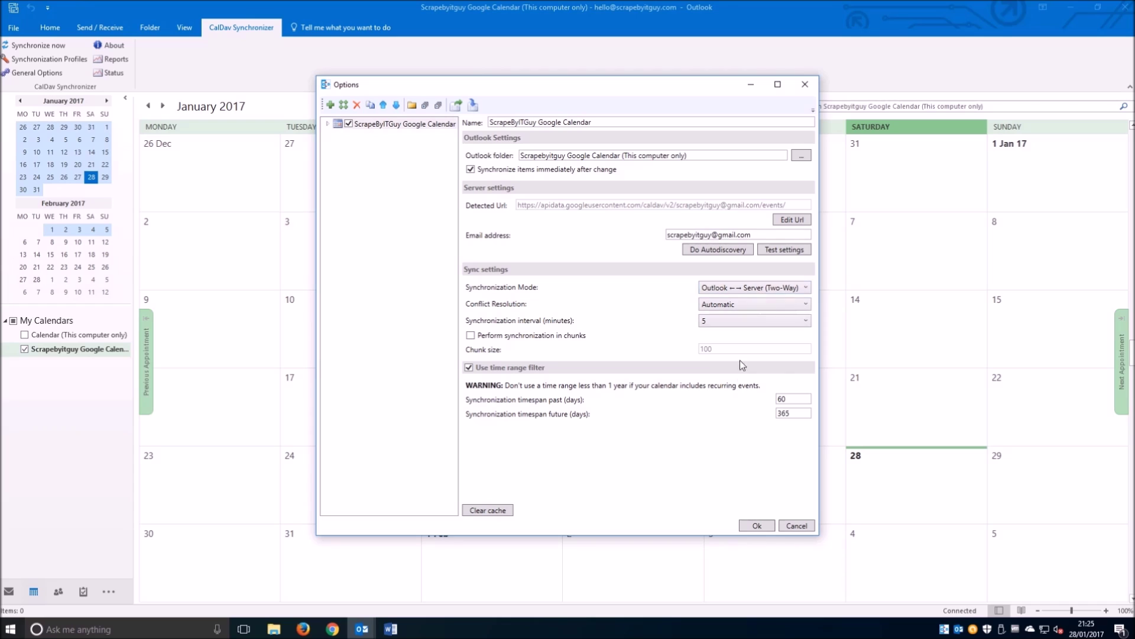
click(756, 526)
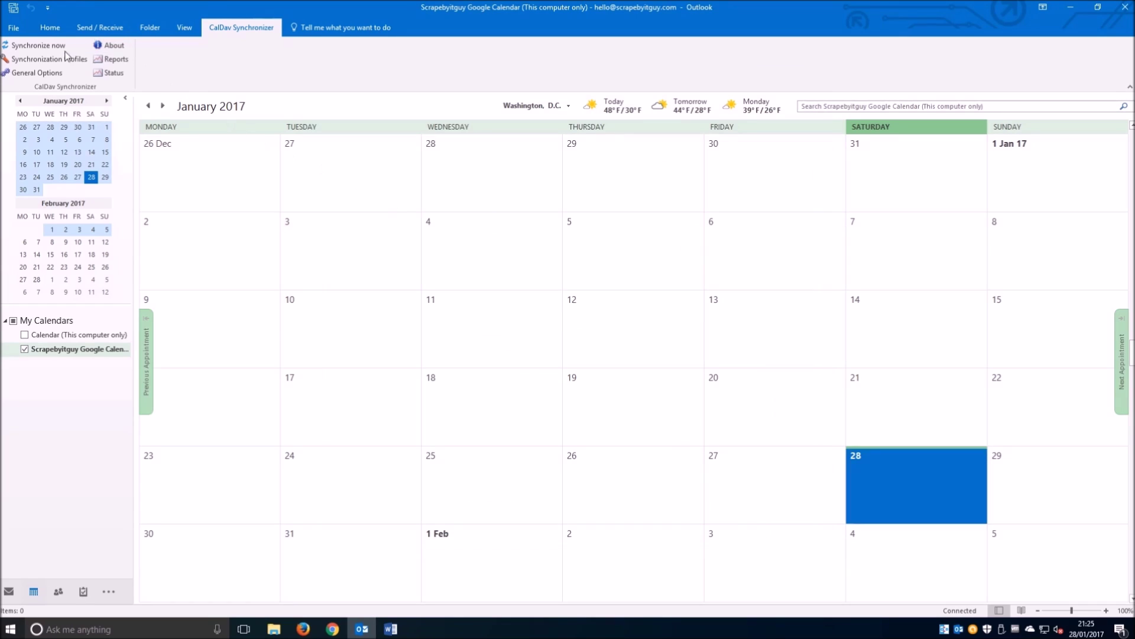
click(40, 47)
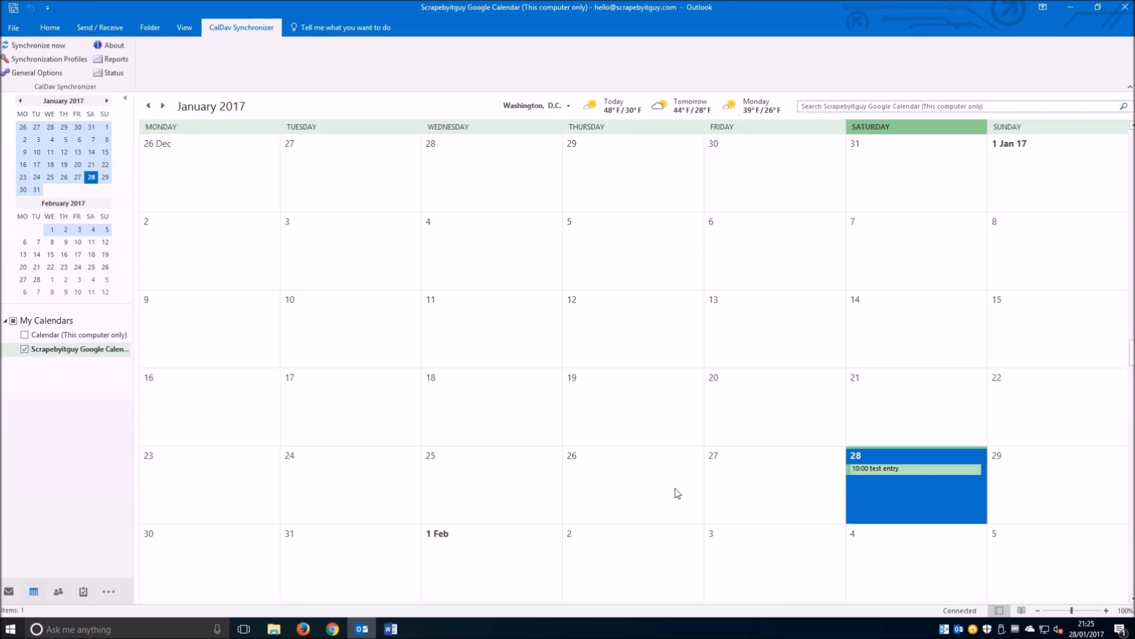
- Add a 'second test entry' on 28 January in Outlook, then bring Google Calendar forward
click(876, 491)
text(s)
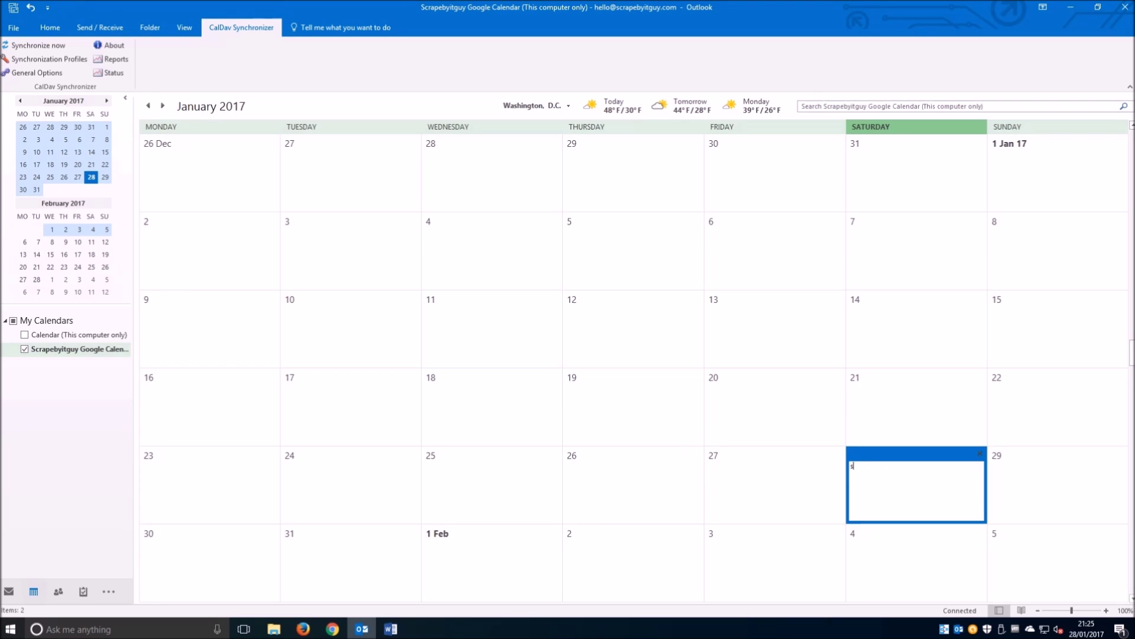
text(econd test entry)
key(Return)
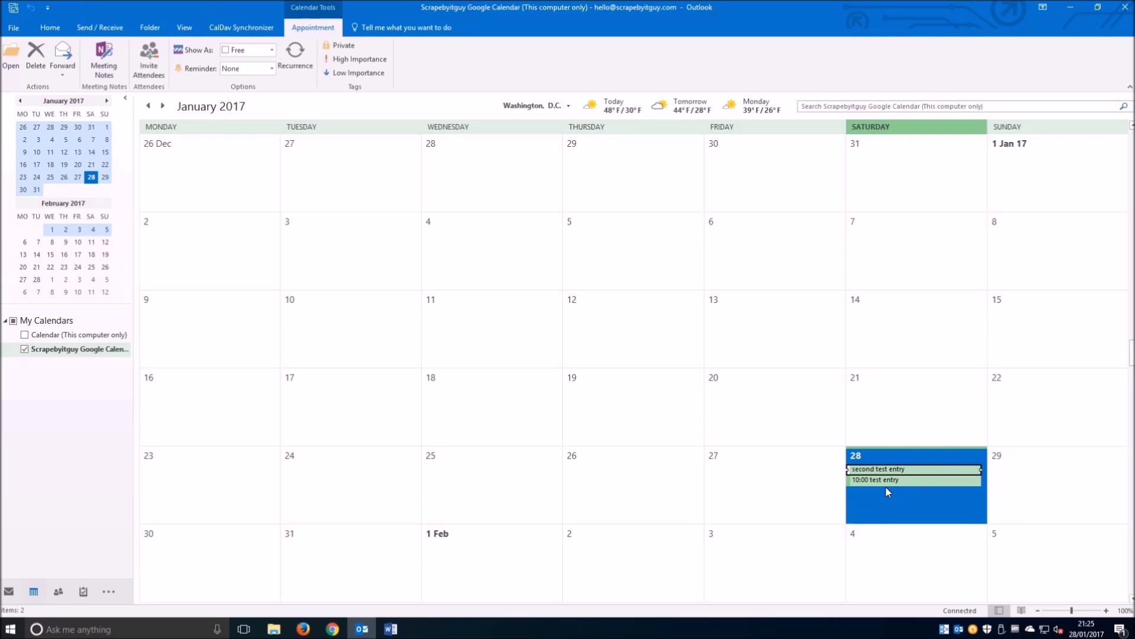
click(1070, 7)
click(334, 632)
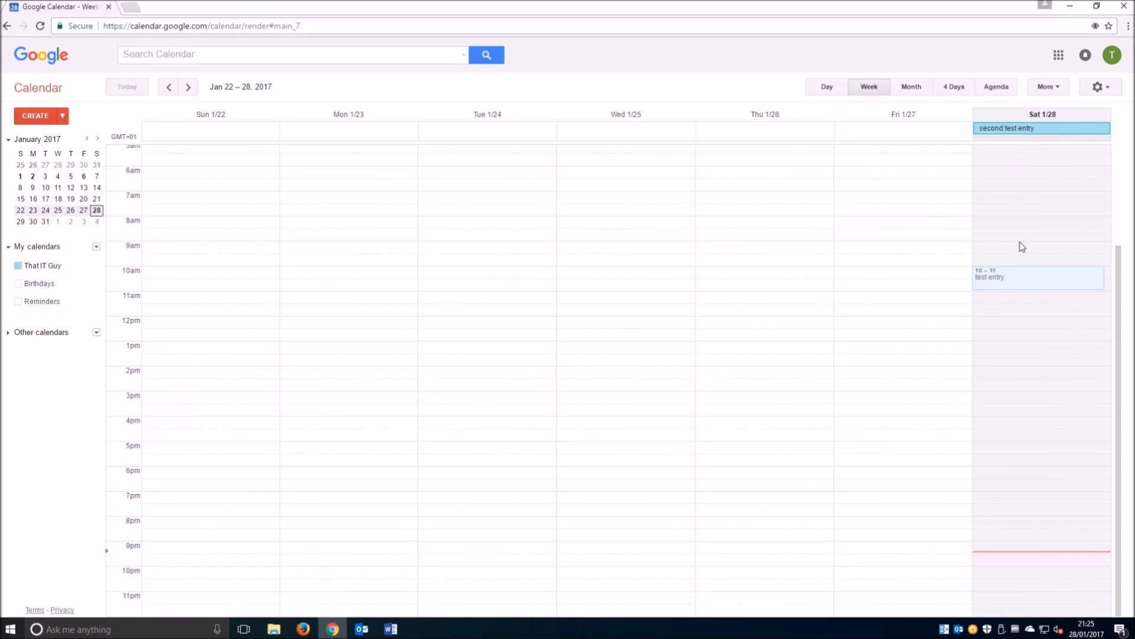
- Create a 'third test entry' event at 9–10am on Saturday 28 January, then return to Outlook
scroll(1000, 271, up, 3)
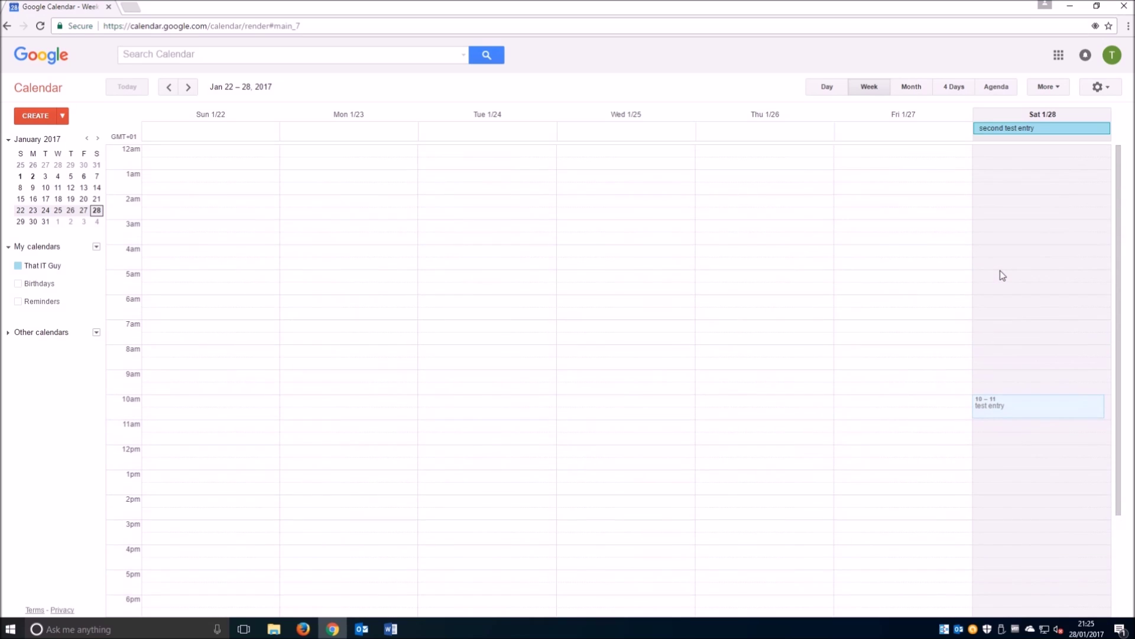
scroll(1001, 275, down, 3)
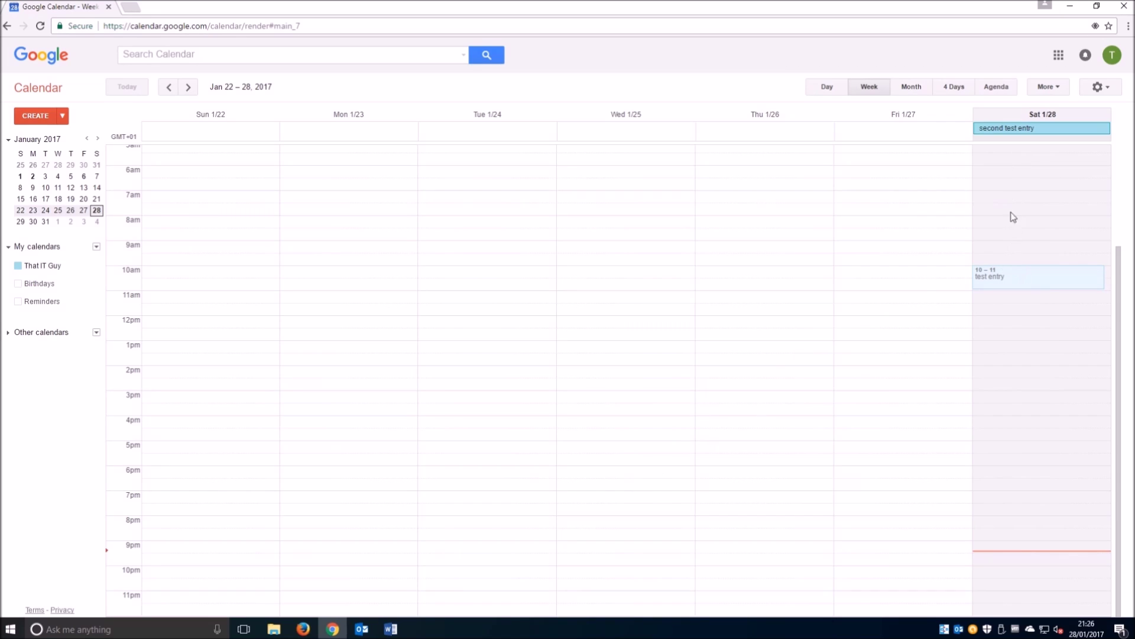
click(1017, 251)
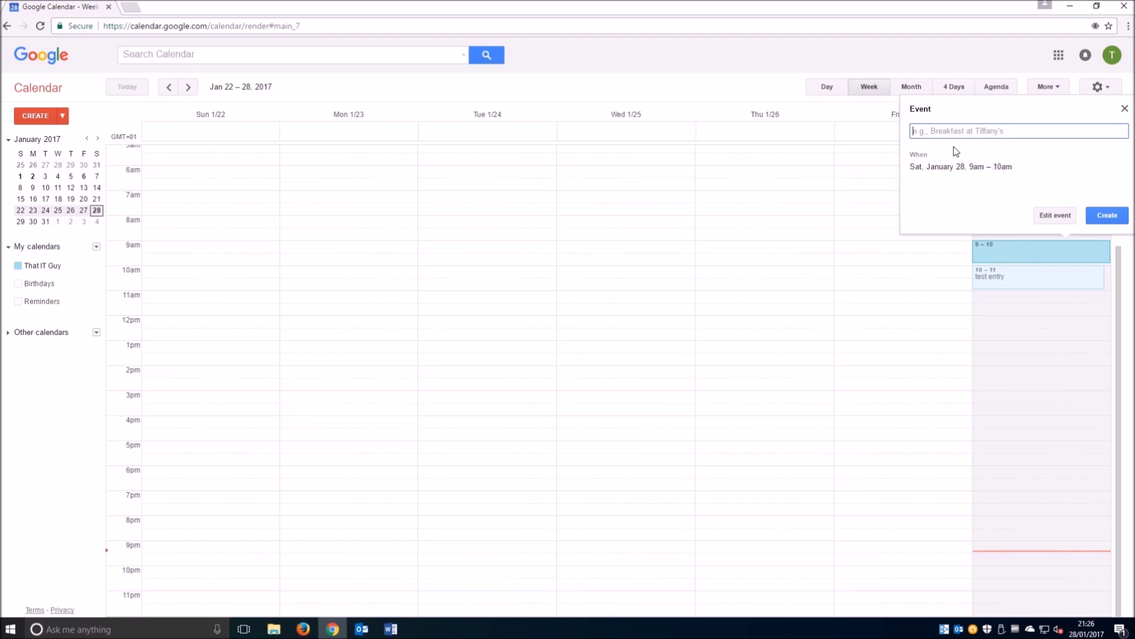
text(thuir)
text( test entry)
click(1102, 223)
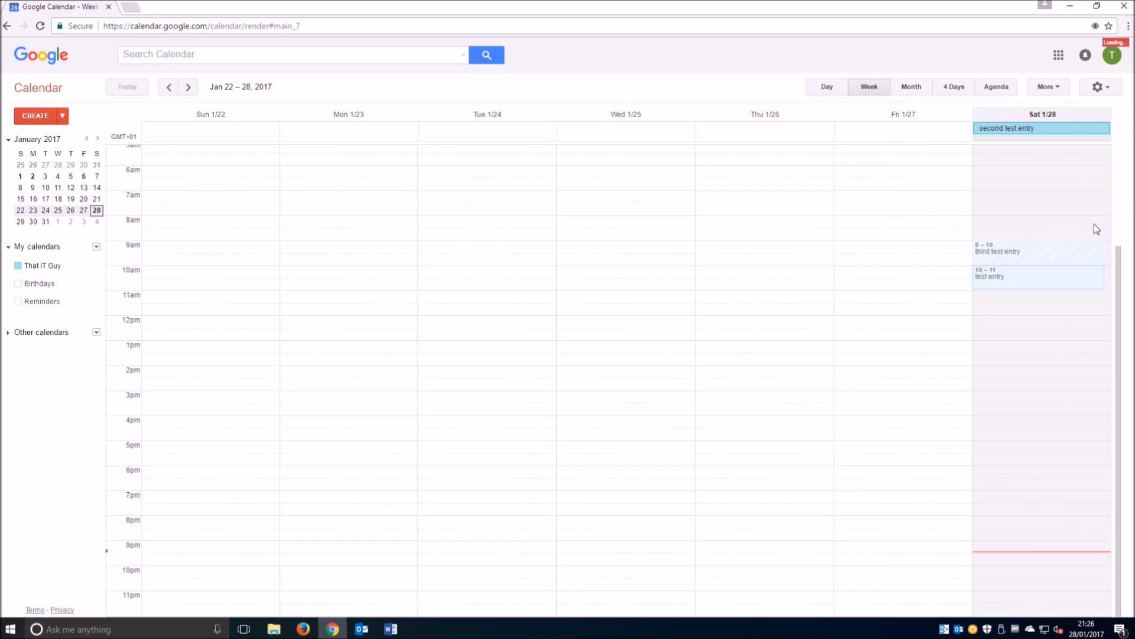
click(362, 628)
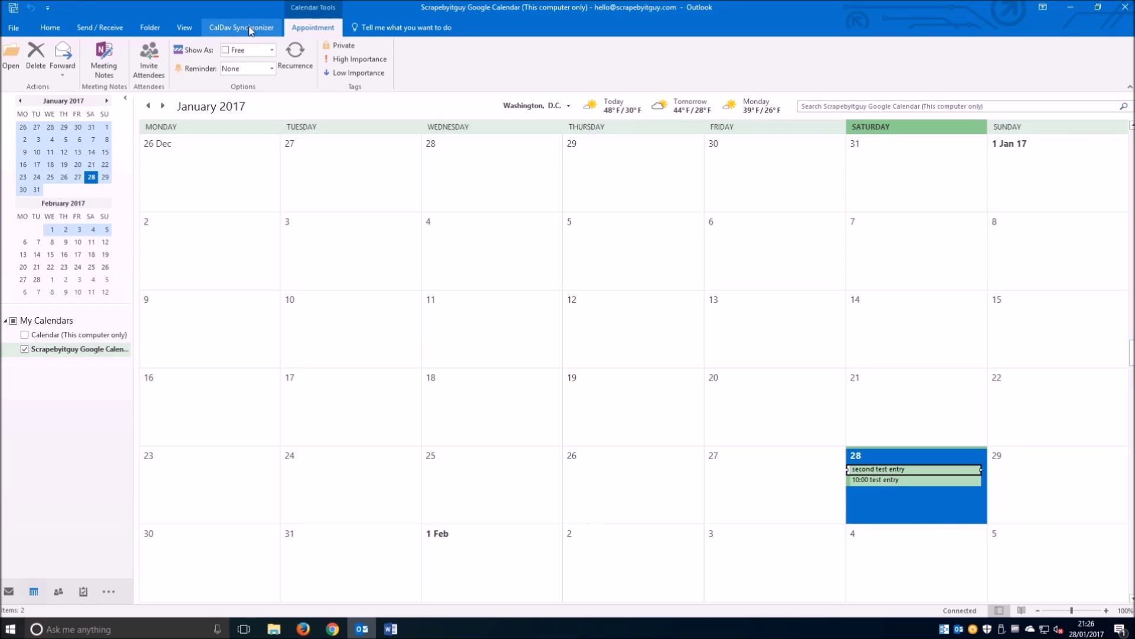
- Sync with CalDav Synchronizer to pull in the 09:00 third test entry, then close Outlook and Chrome
click(250, 28)
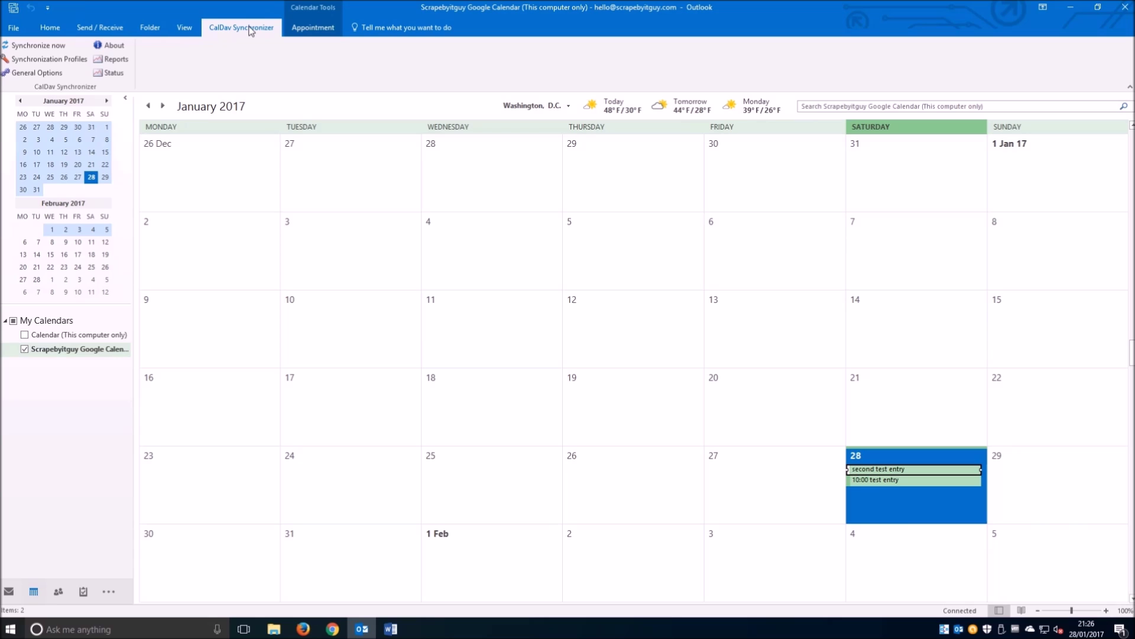
click(52, 46)
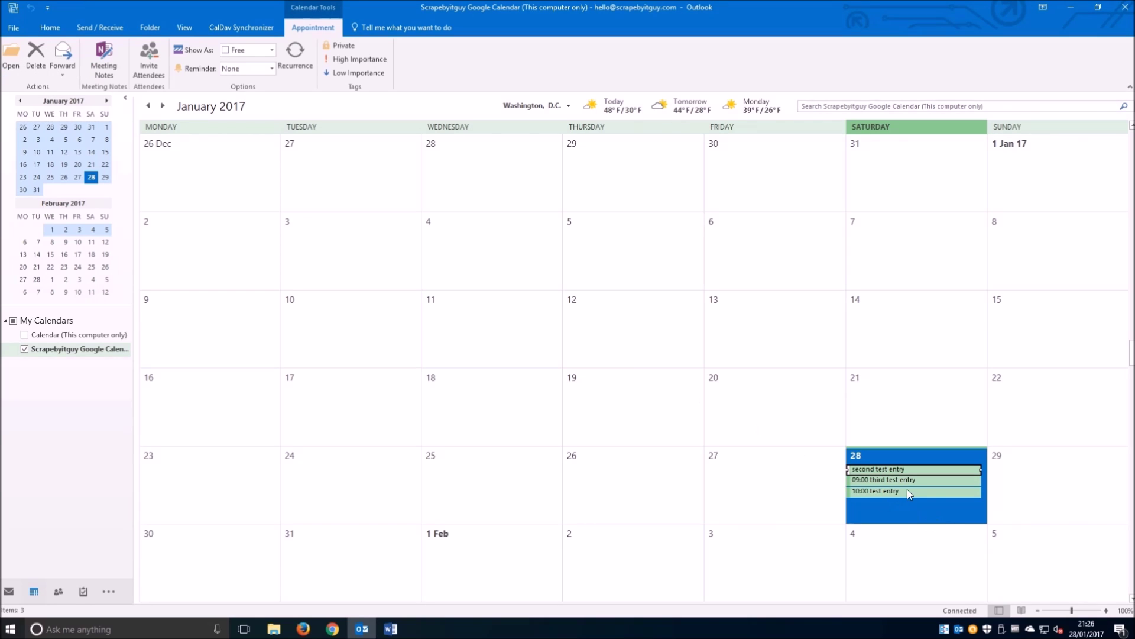
mouse_move(893, 484)
click(1126, 13)
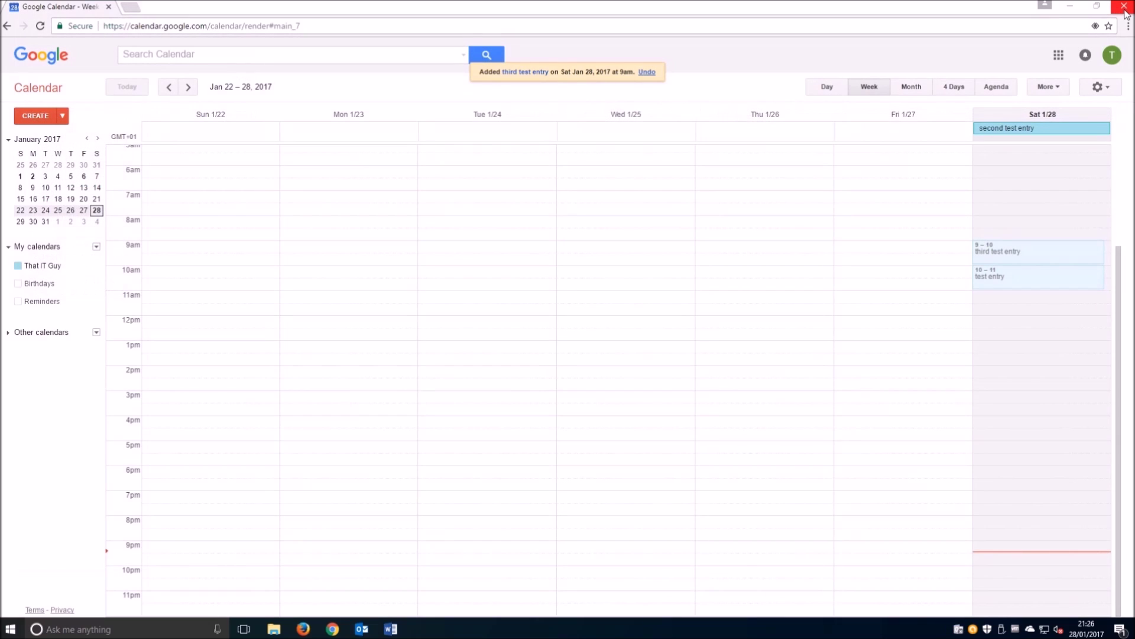
click(1125, 13)
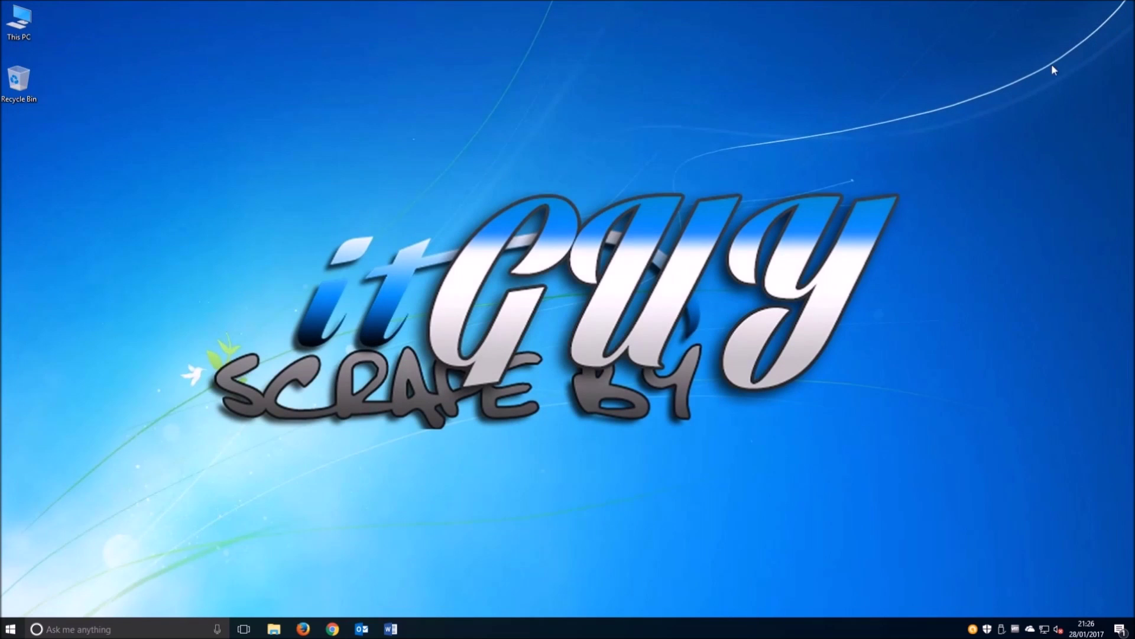